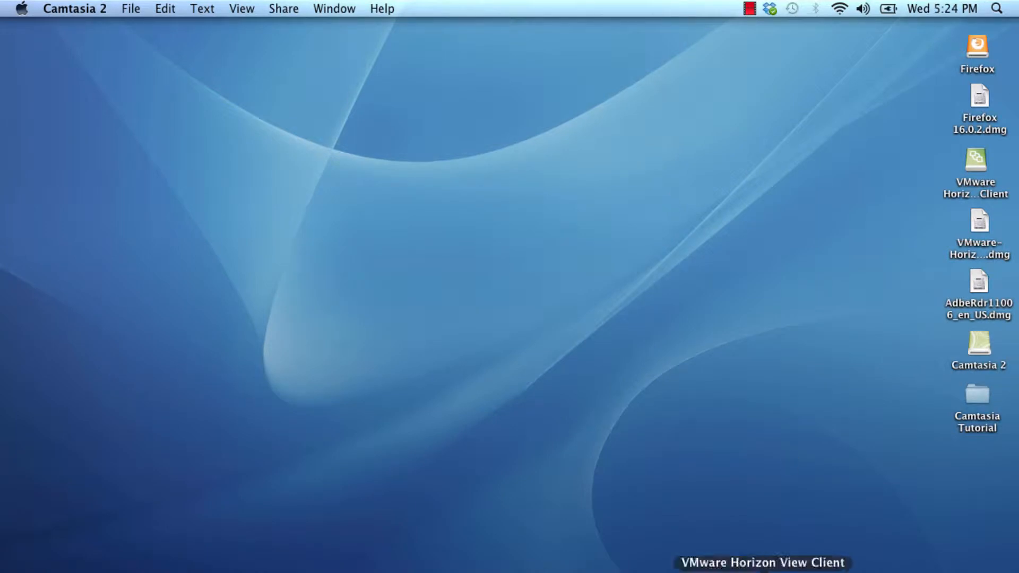
Open Excel, create a blank Excel Workbook, and save it in Documents as My Spending 2014.xlsx.
click(719, 572)
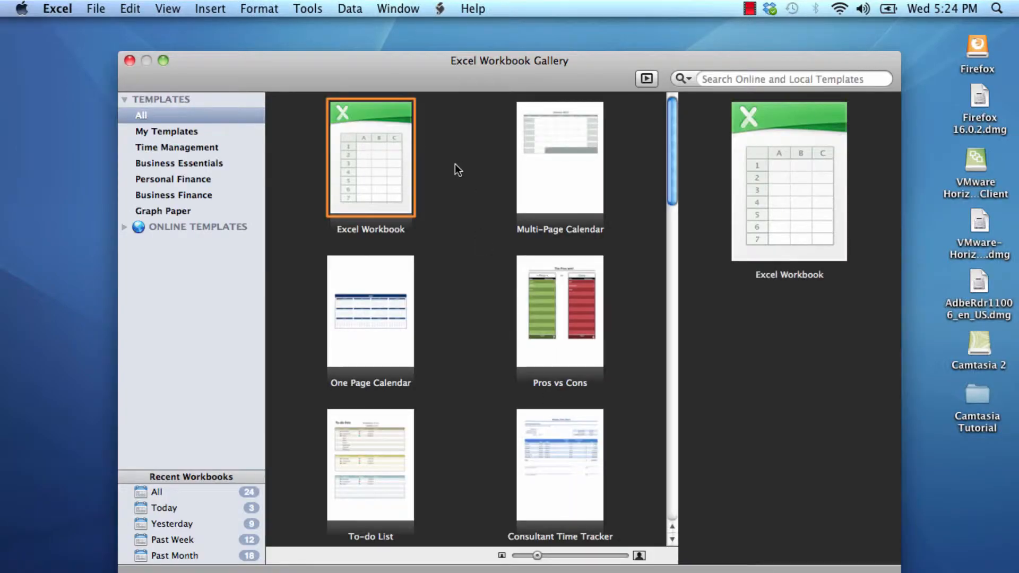
double_click(365, 165)
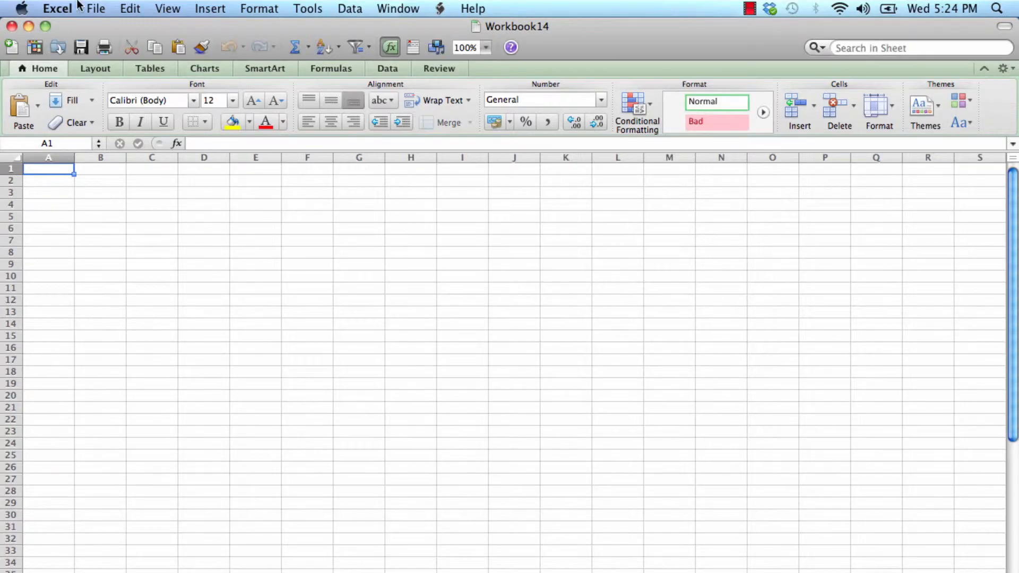
click(95, 8)
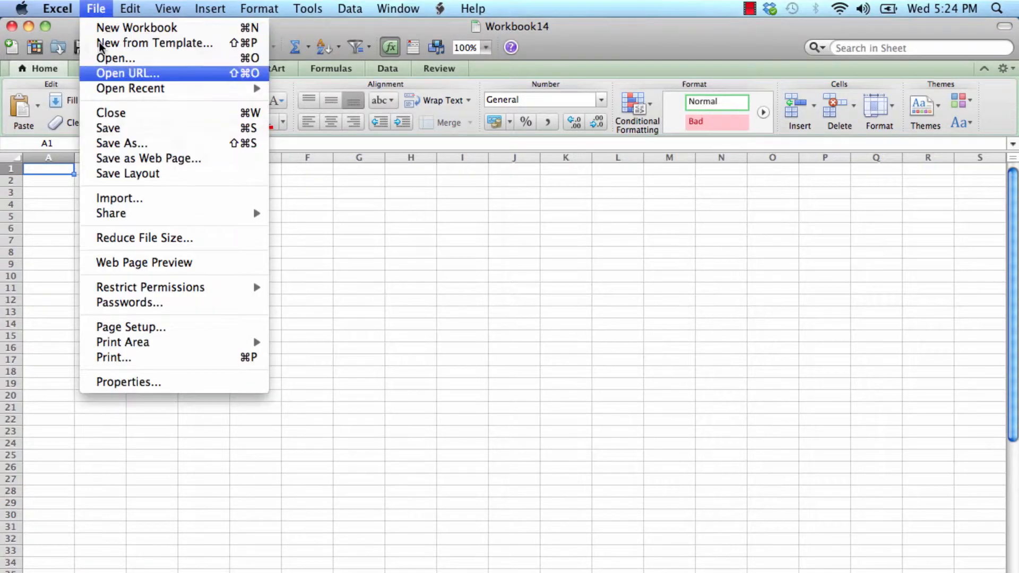
click(122, 139)
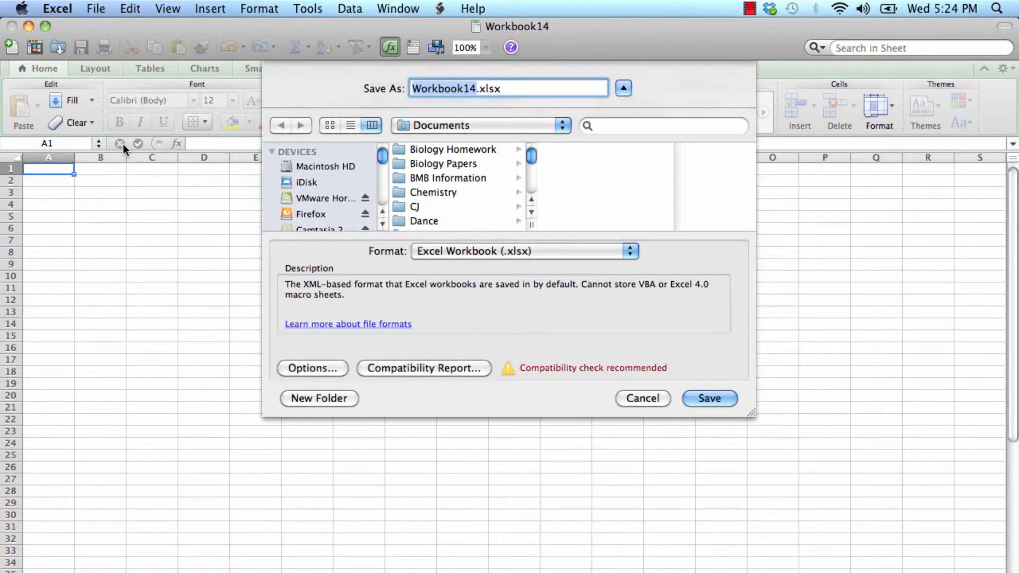
text(My Sp)
text(ending 2014)
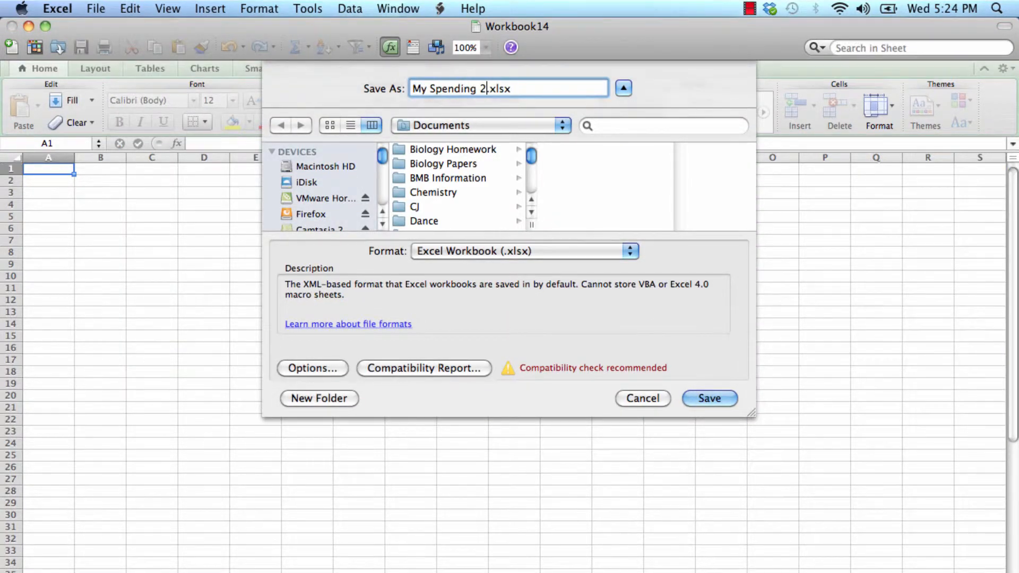
click(709, 398)
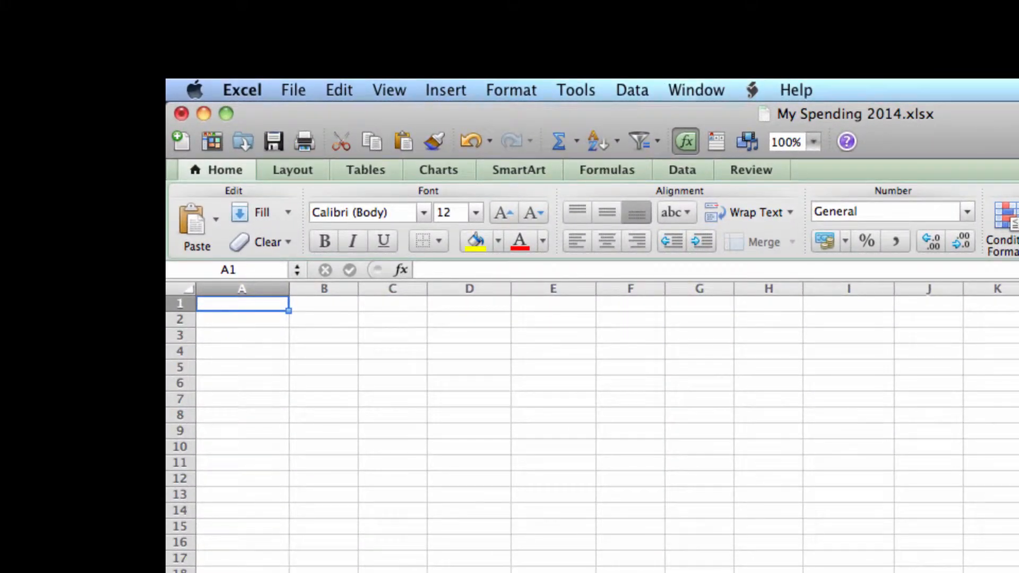
Enter the column headers Expenses, Rent, Non-Essentials and Total Spending in cells A1 to D1.
text(E)
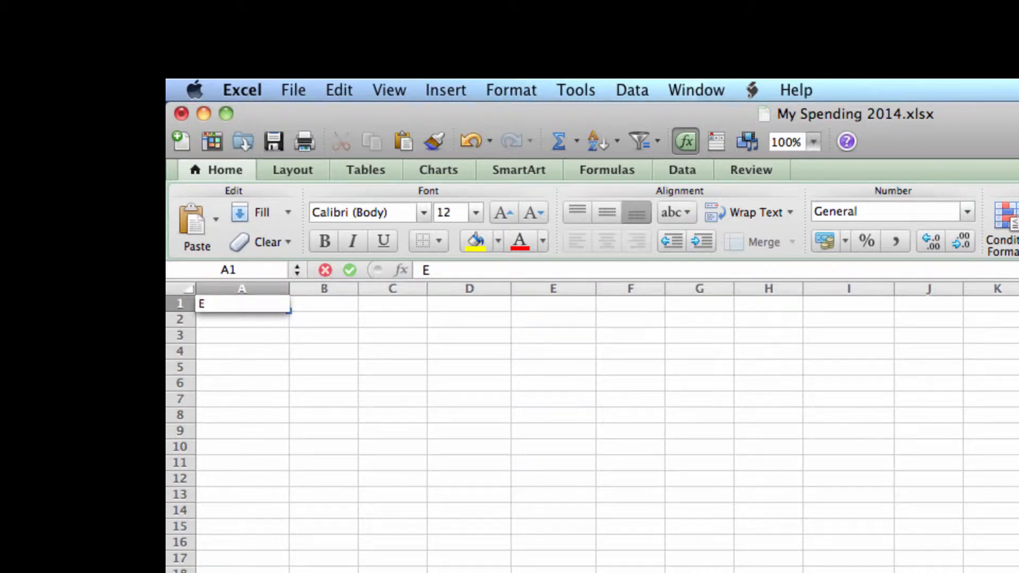
text(xpenses)
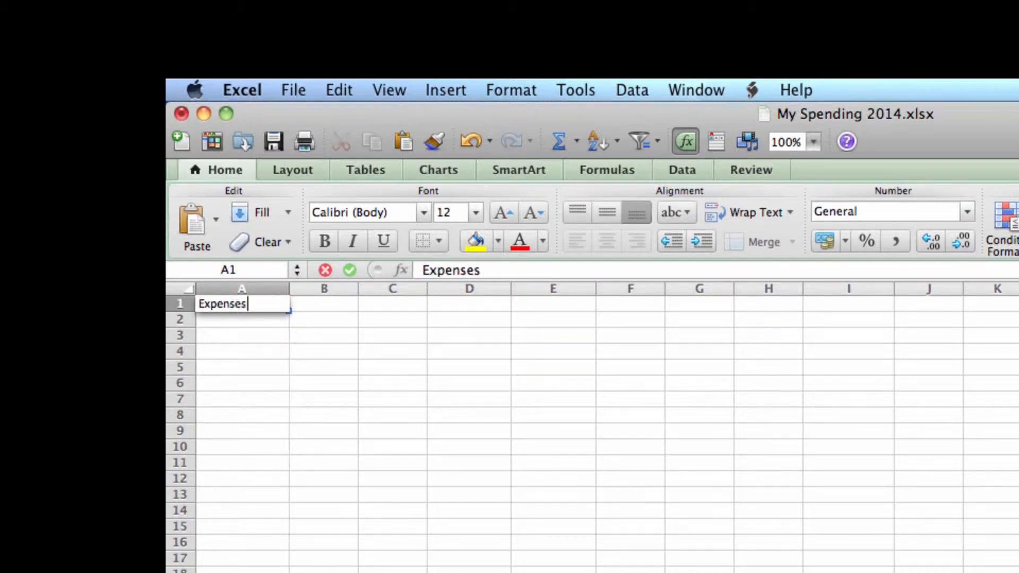
key(Tab)
text(Rent)
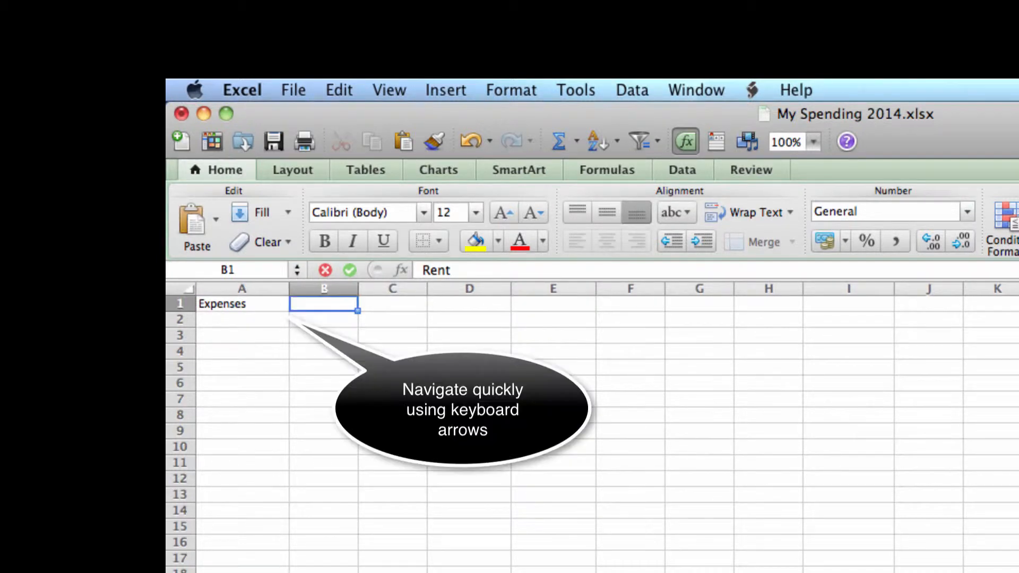
key(Right)
text(Non-Essentials)
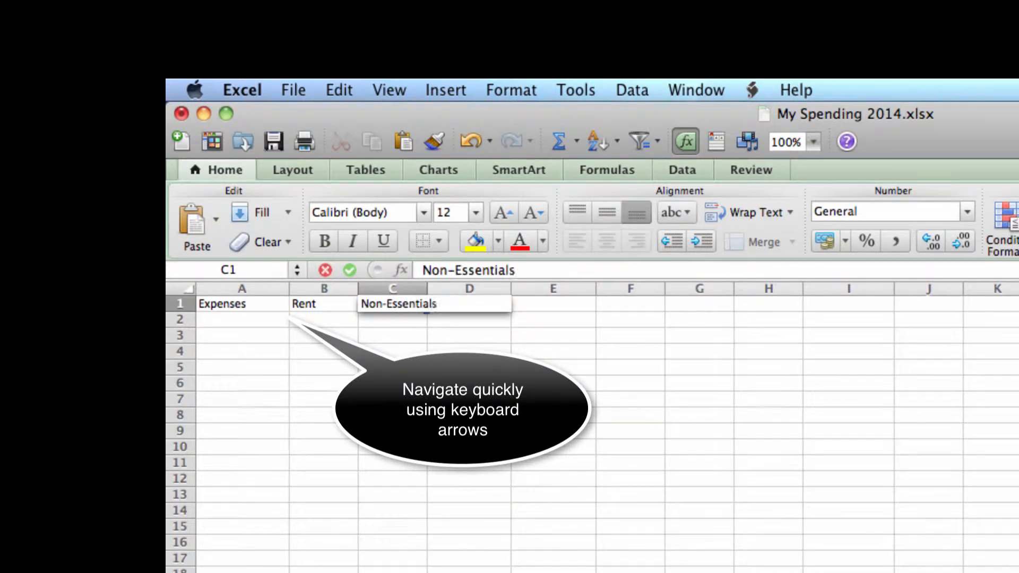
key(Right)
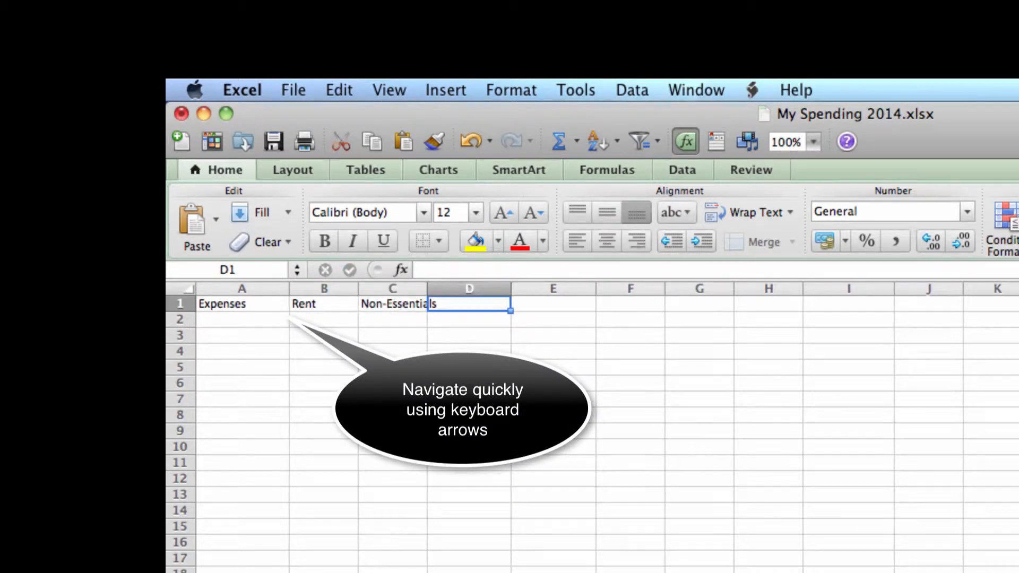
text(Total Spe)
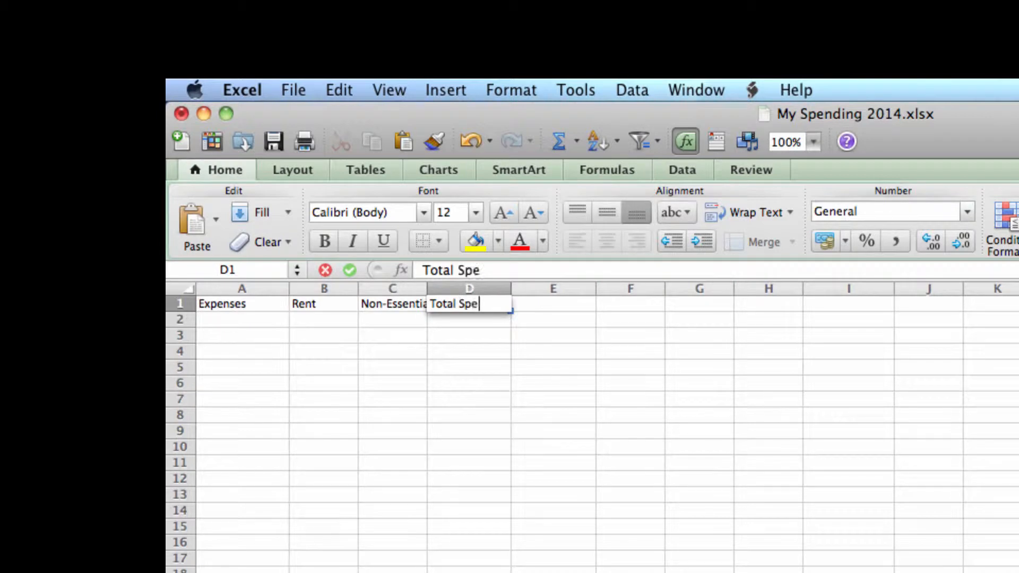
text(nding)
key(Right)
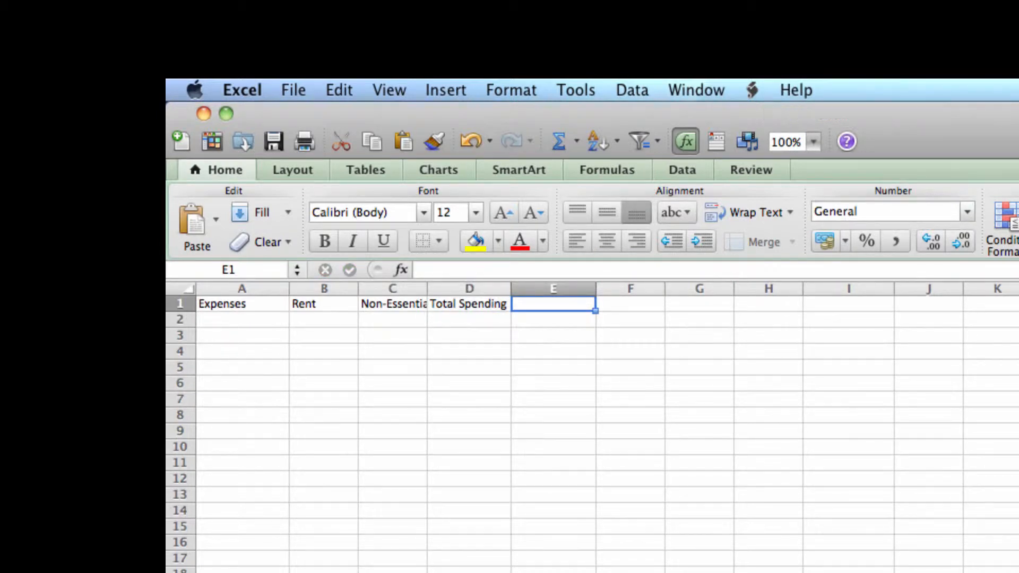
Add the percentage headers %rent, %expenses and %non-essentials in cells E1 to G1.
text(%rent)
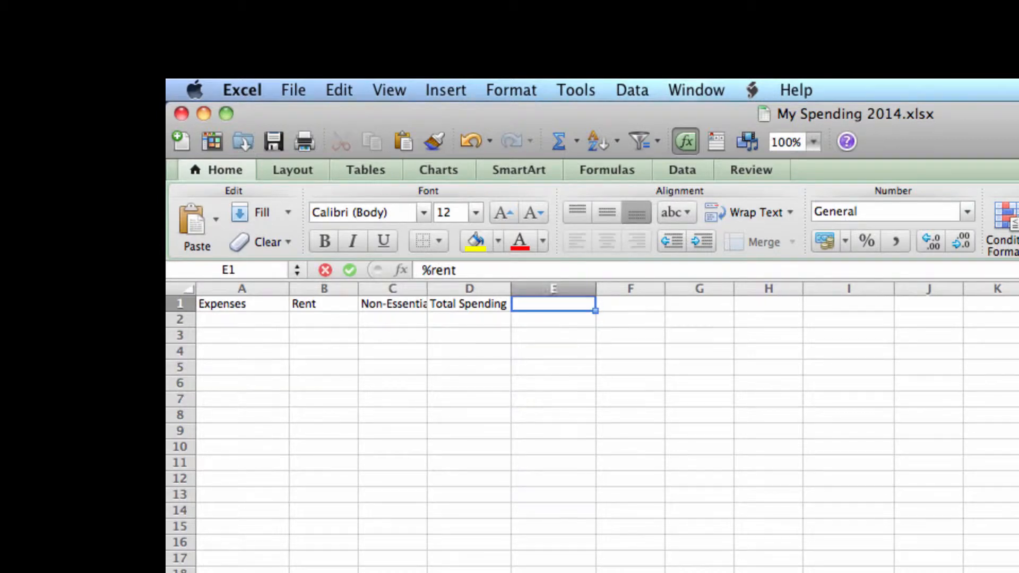
key(Right)
text(%expenses)
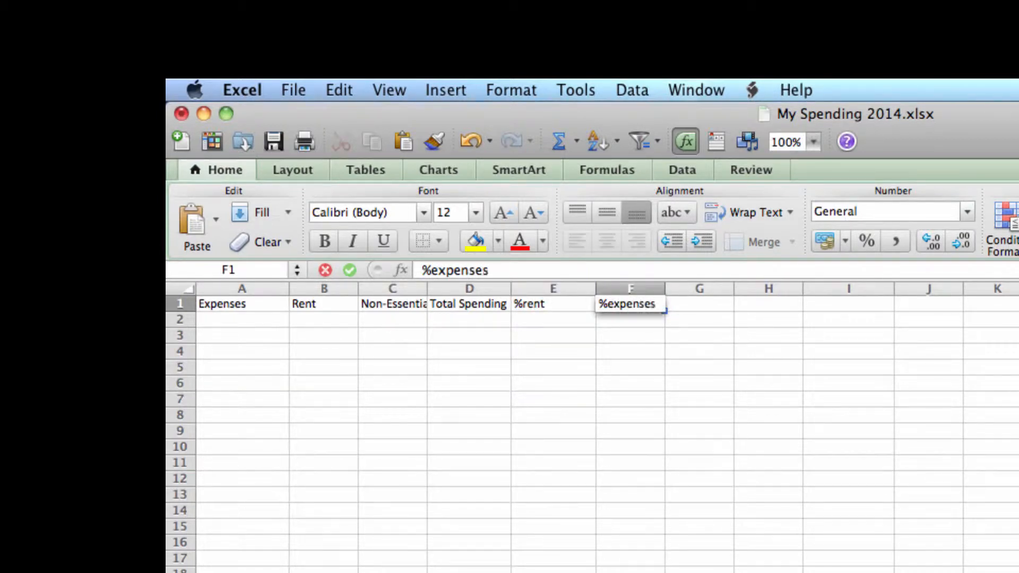
key(Right)
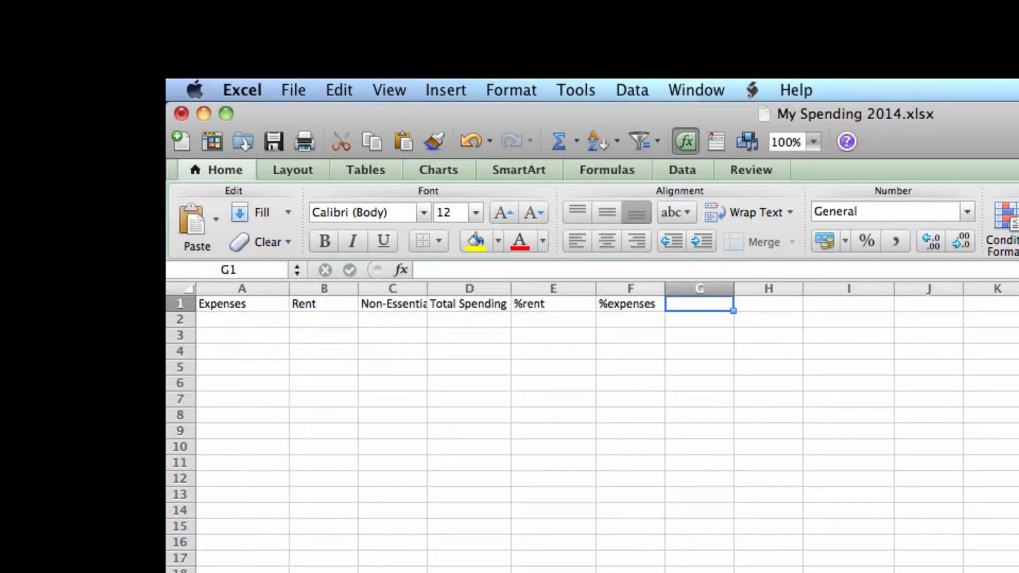
text(%non-essen)
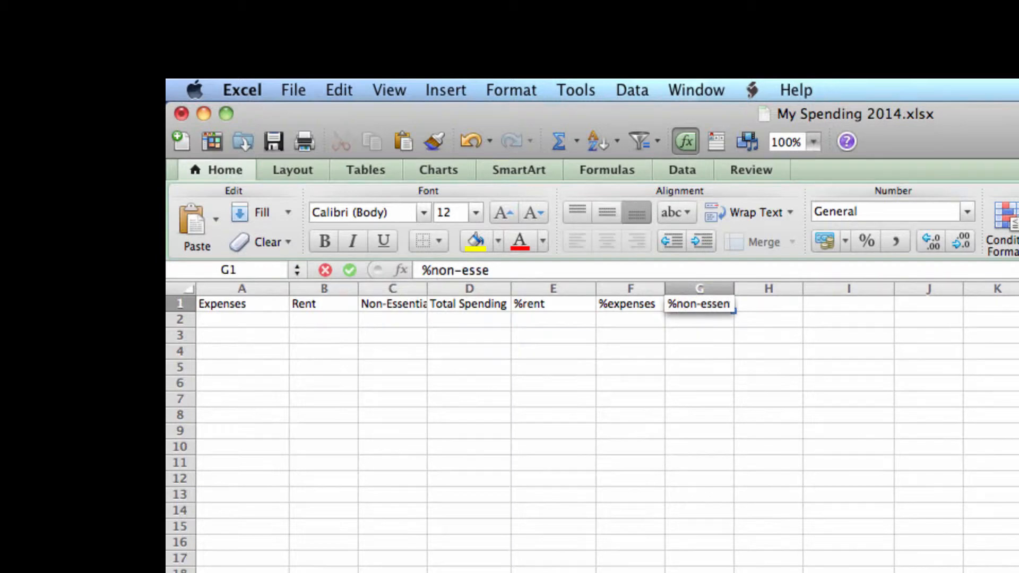
text(tials)
key(Right)
Auto-fit the widths of columns C and G to their Non-Essentials and %non-essentials headers.
key(Left)
key(Left)
key(Left)
key(Left)
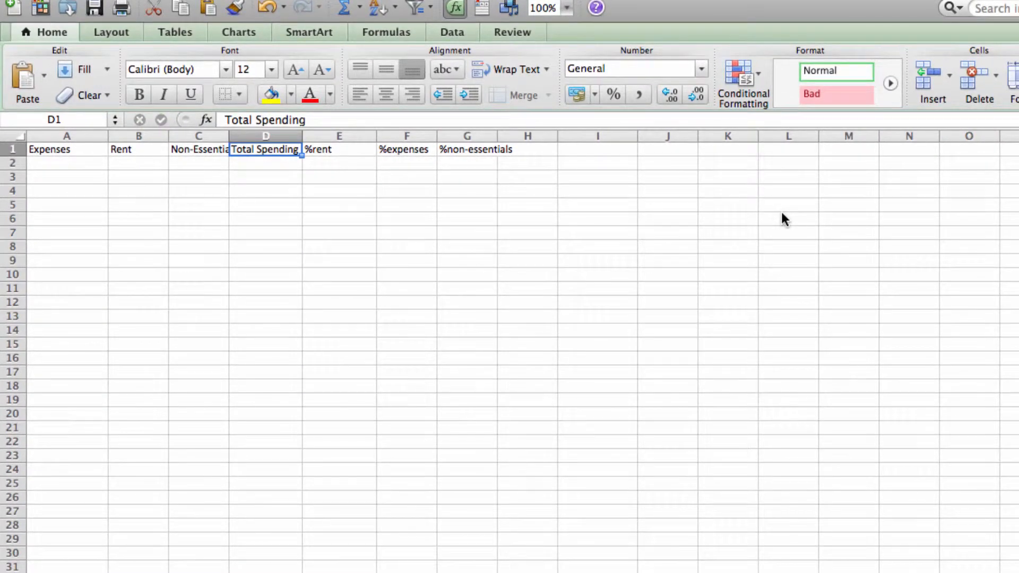
double_click(228, 134)
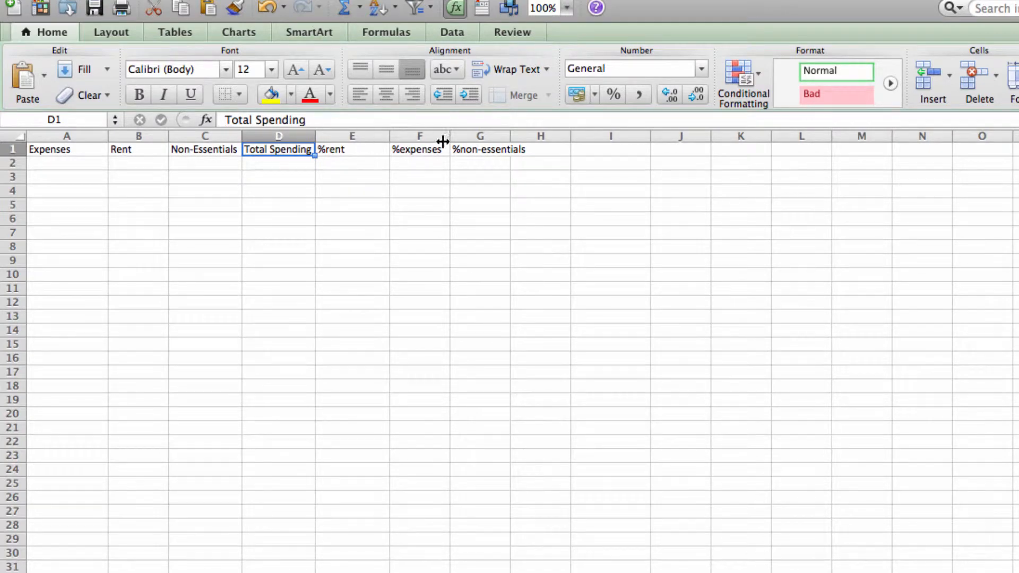
double_click(511, 139)
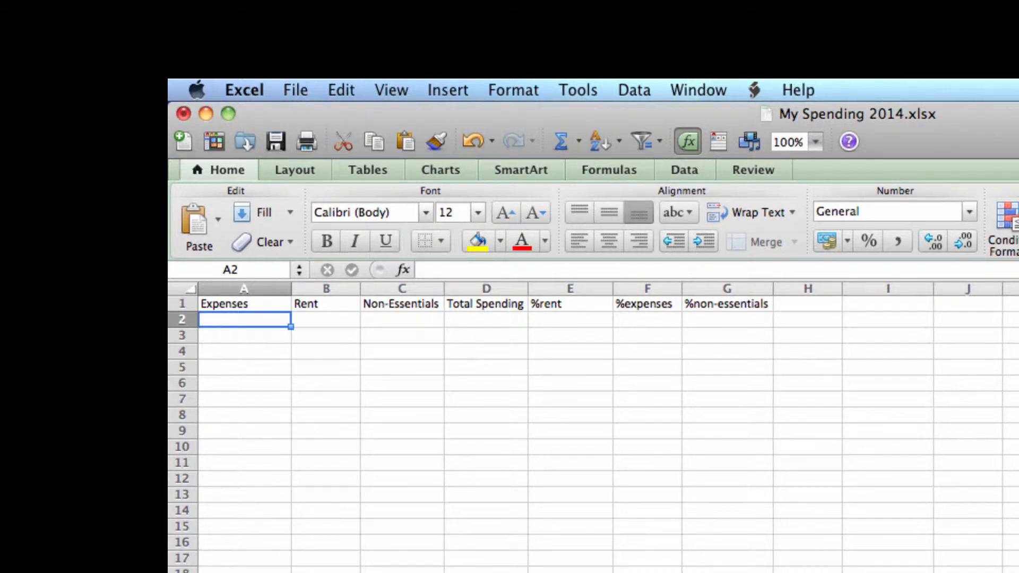
Fill row 2 with 200 for Expenses, 325 for Rent and 100 for Non-Essentials.
text(200)
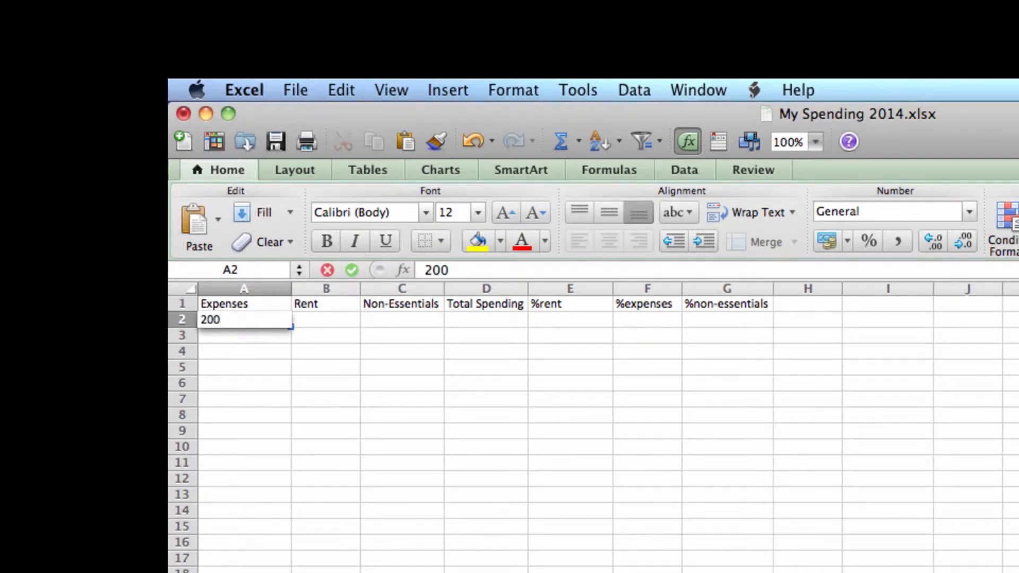
key(Tab)
text(325)
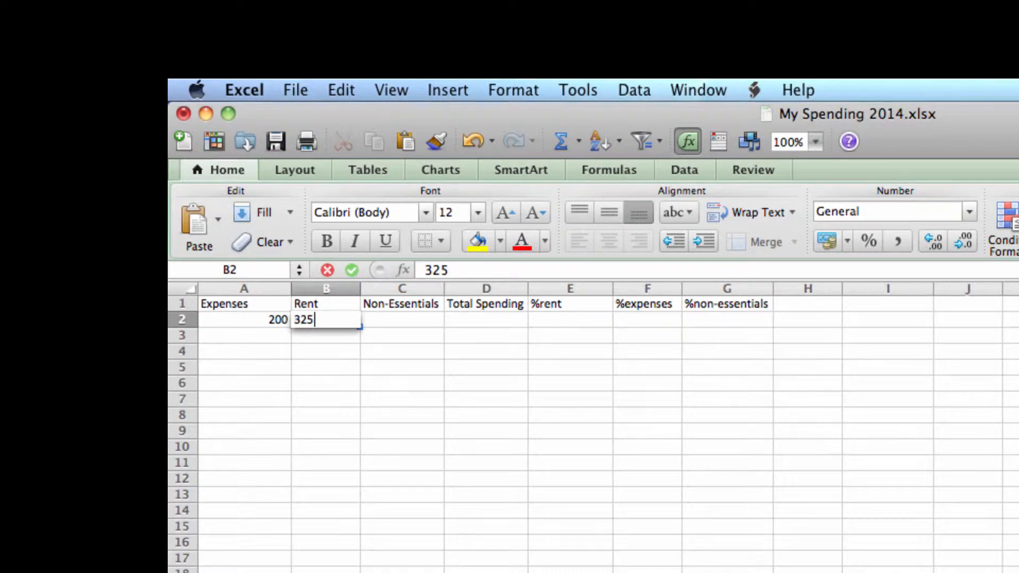
key(Tab)
text(100)
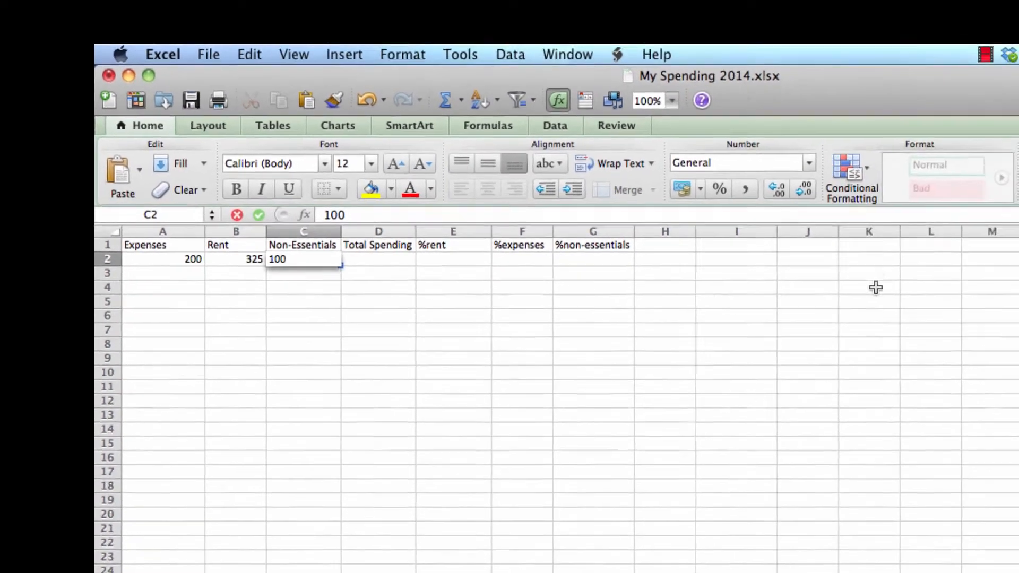
key(Tab)
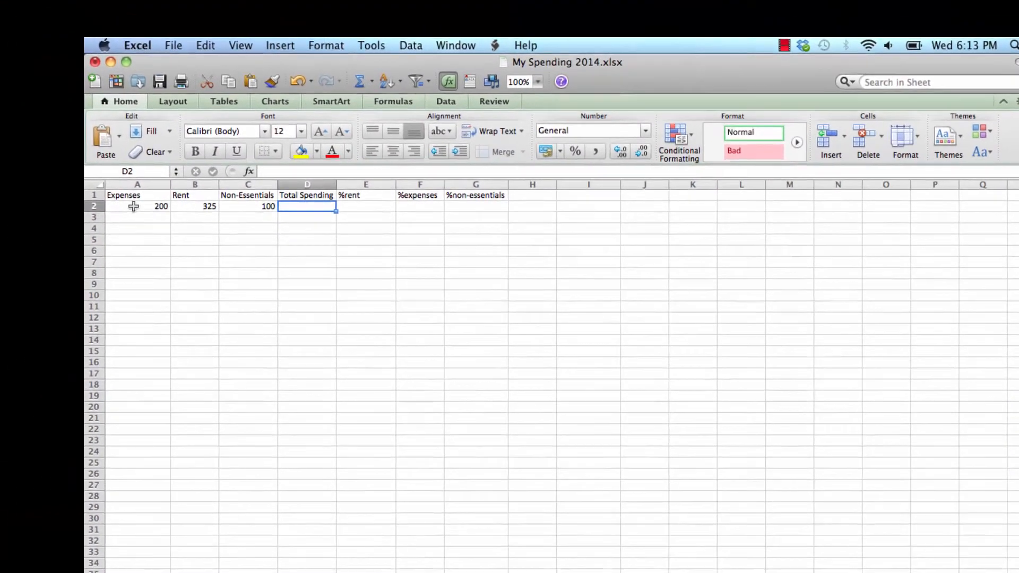
Format cells A2 to D2 as US dollar accounting and cells E2 to G2 as percentages.
click(73, 181)
drag(232, 232, 367, 232)
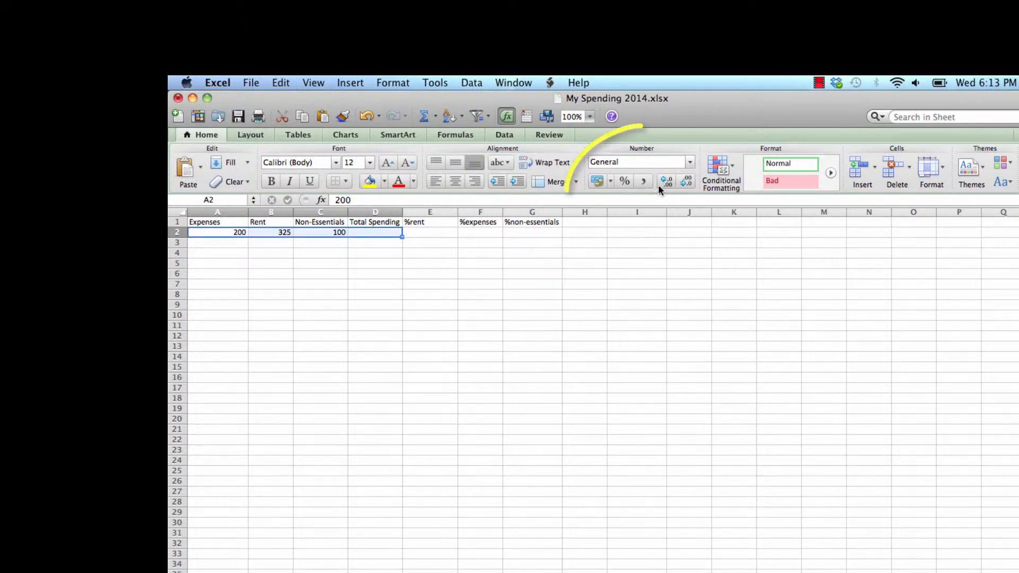
click(610, 180)
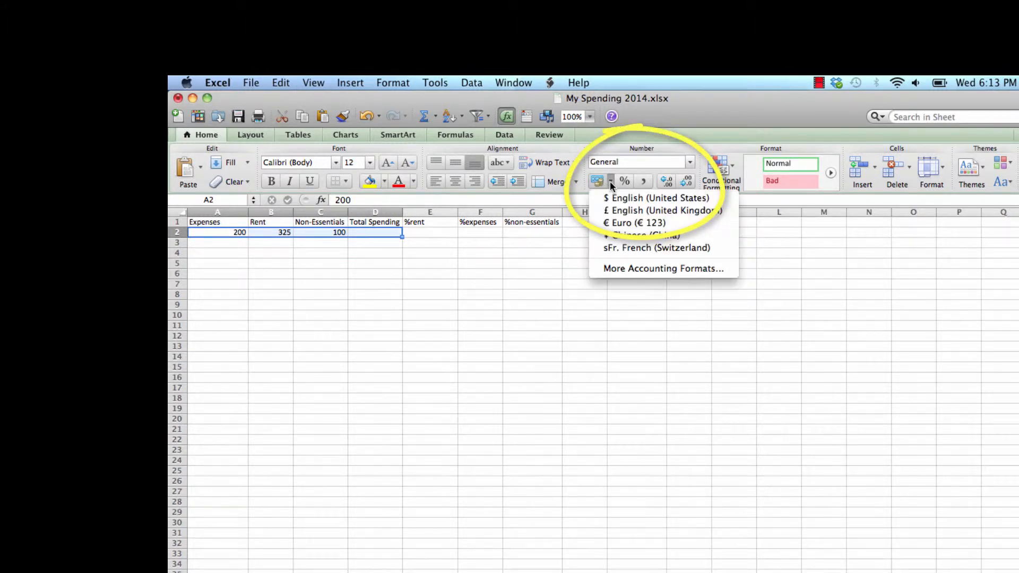
click(622, 198)
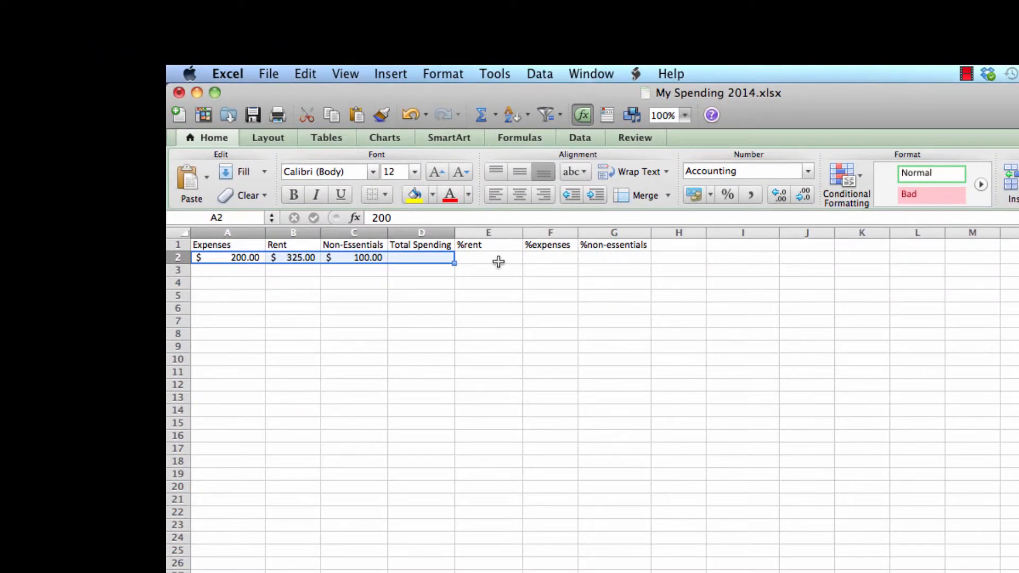
drag(499, 262, 599, 261)
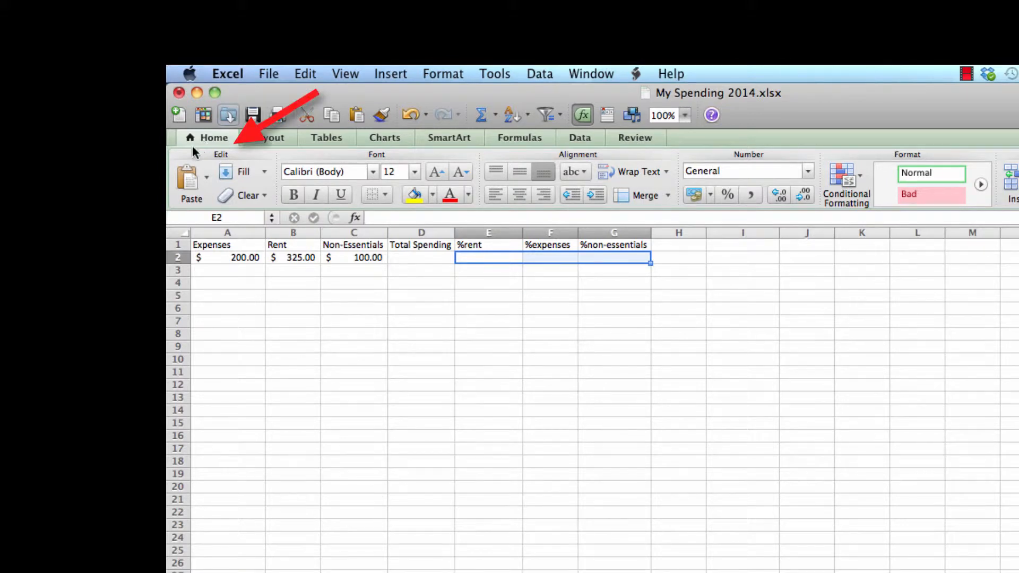
click(731, 194)
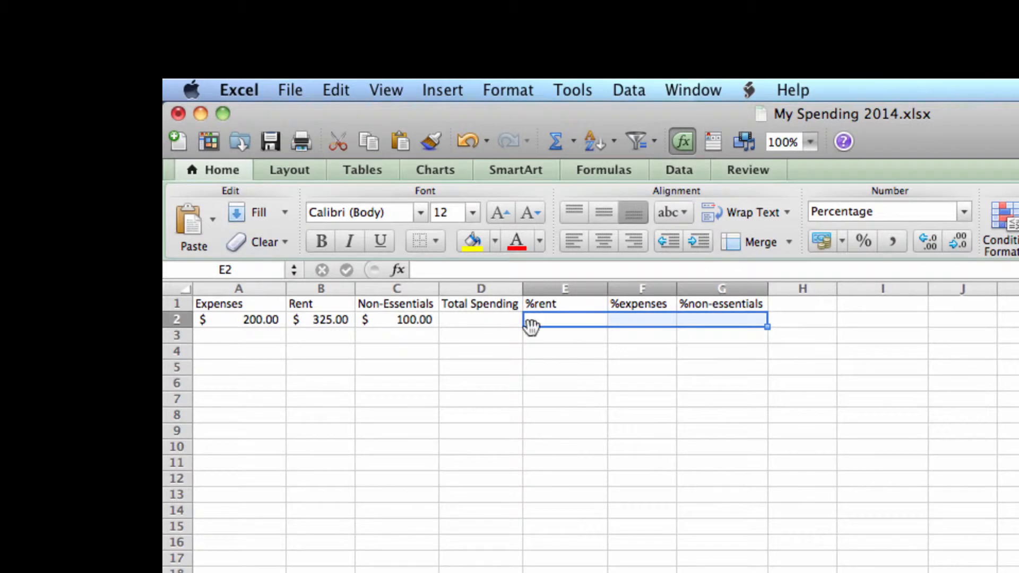
Calculate Total Spending in cell D2 with the formula =SUM(A2:C2).
click(490, 323)
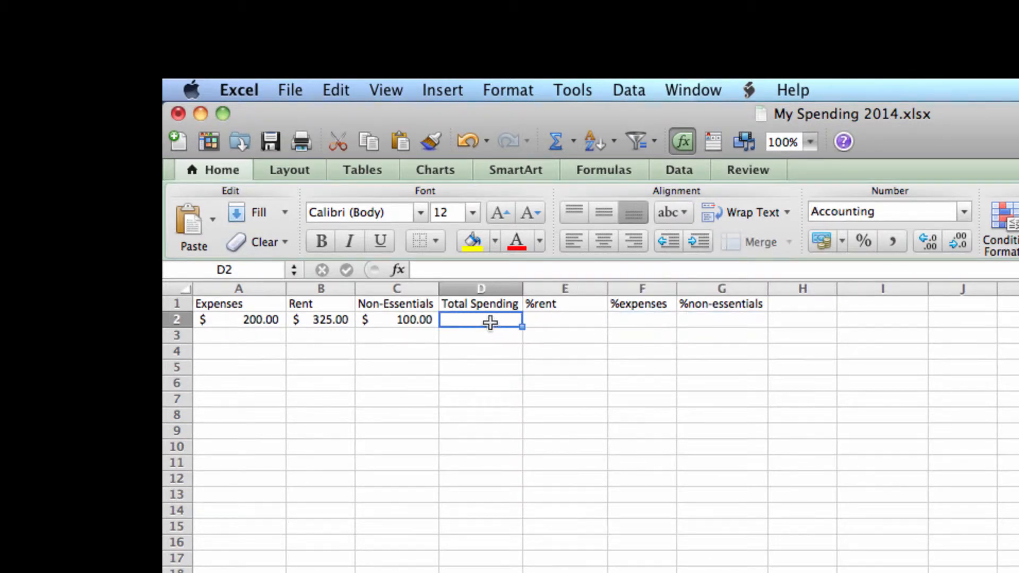
click(420, 270)
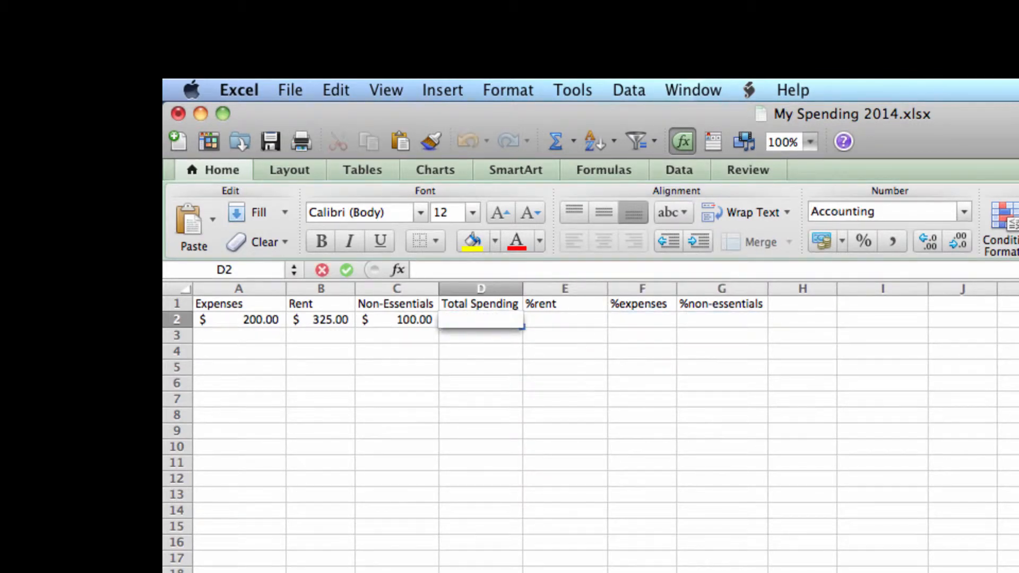
text(=SU)
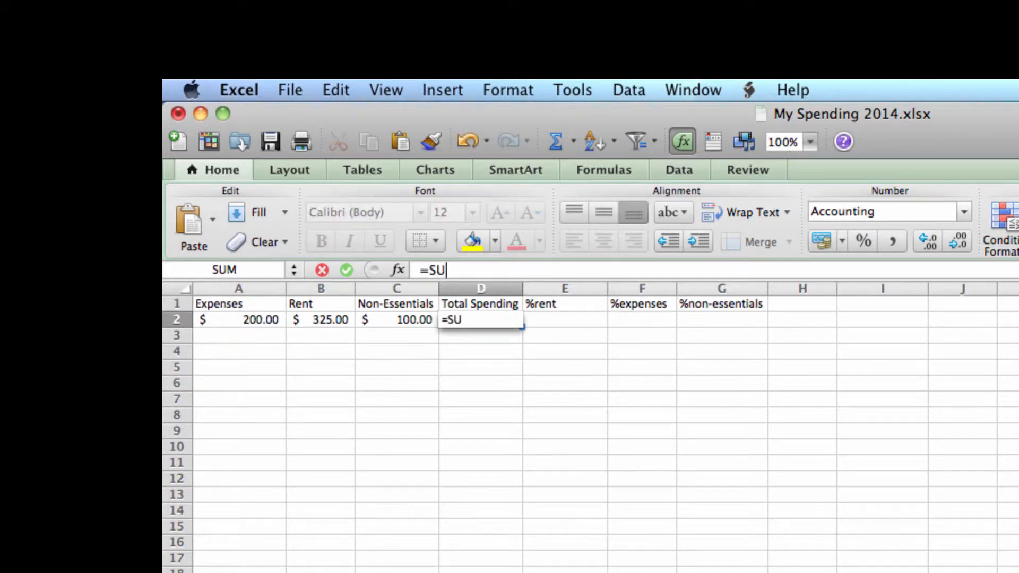
text(M()
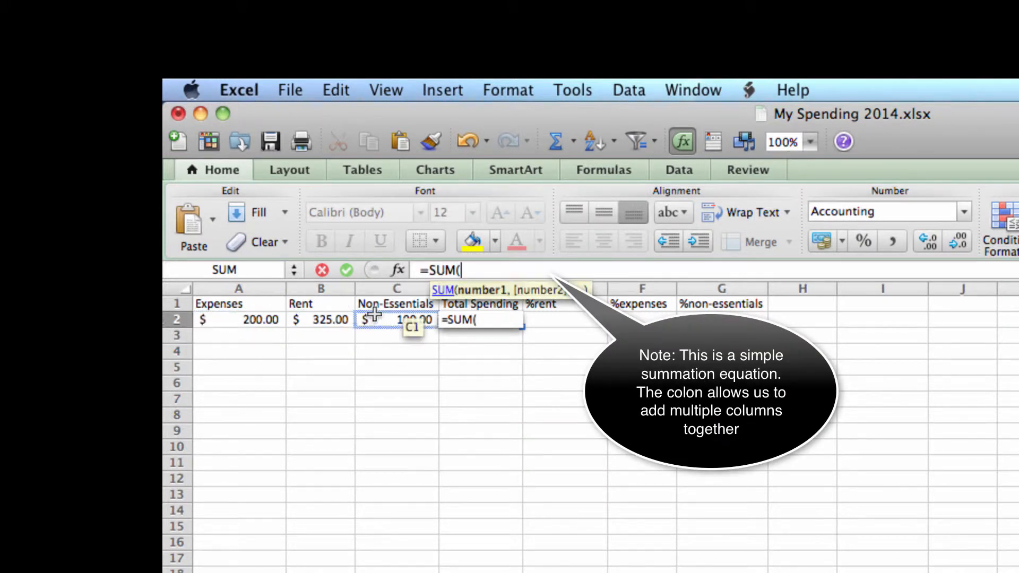
text(A2)
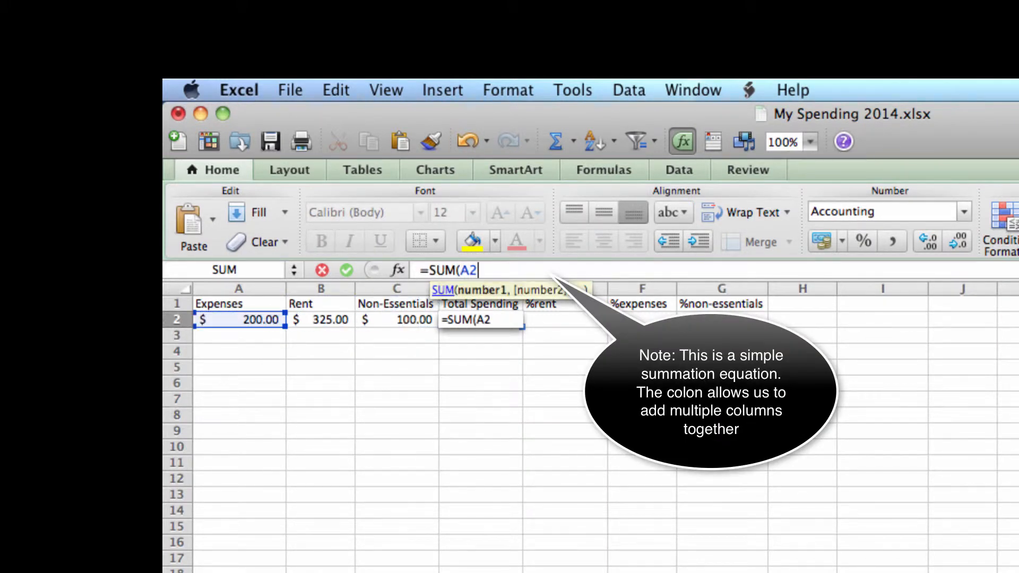
text(:C2))
key(Return)
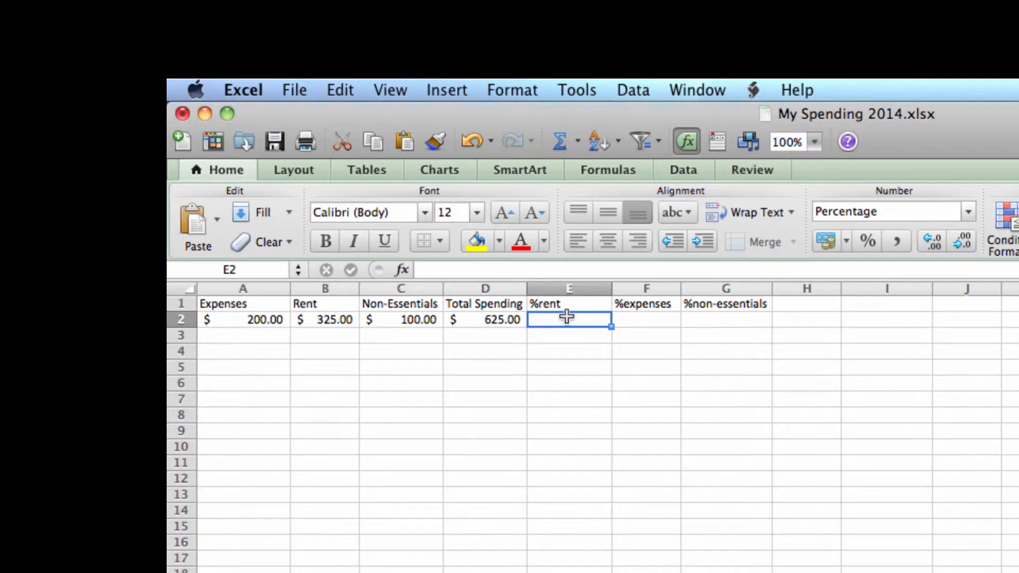
Calculate the rent percentage in cell E2 with the formula =B2/D2.
click(425, 270)
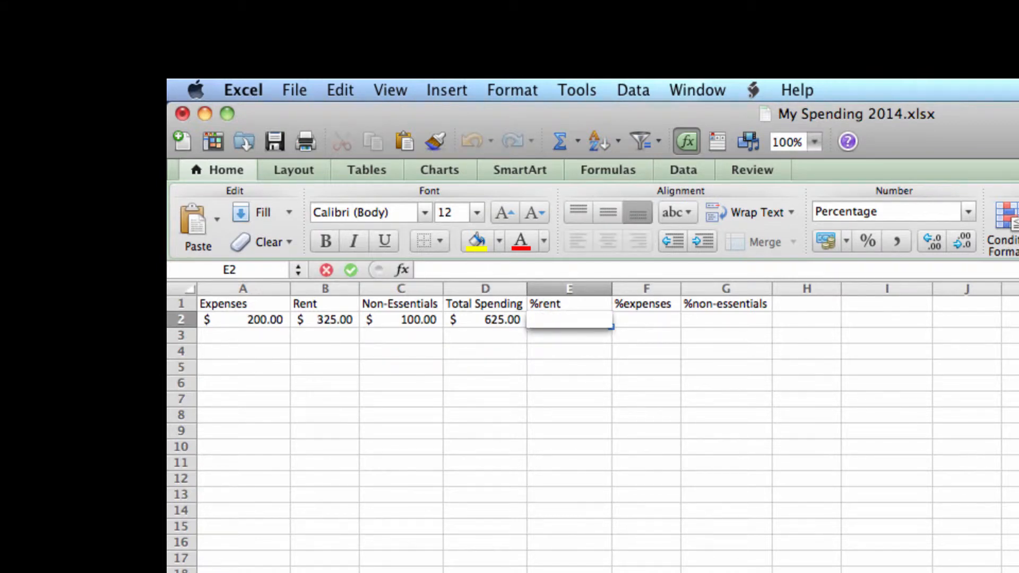
text(=)
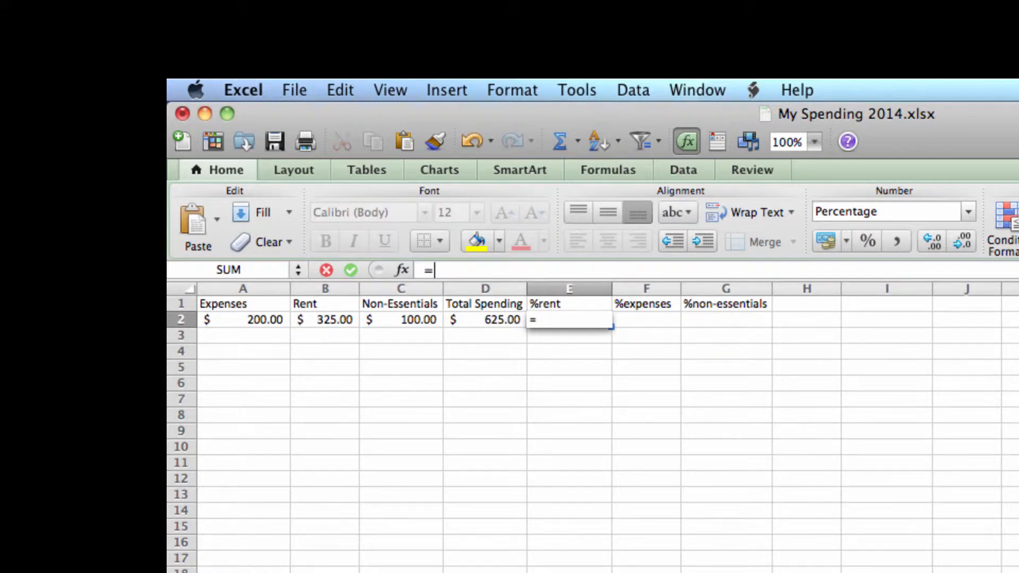
text(B2/)
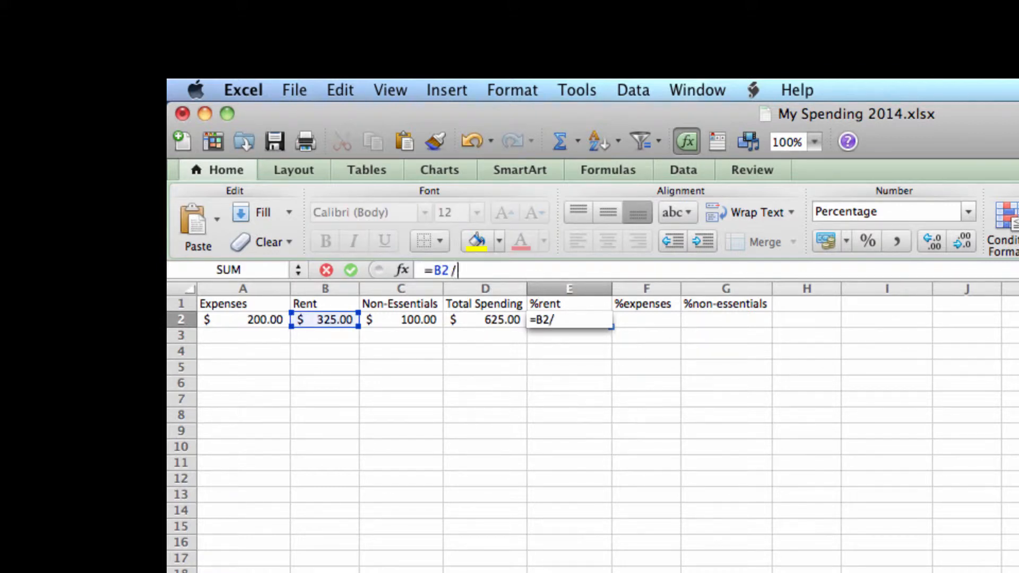
text(D2)
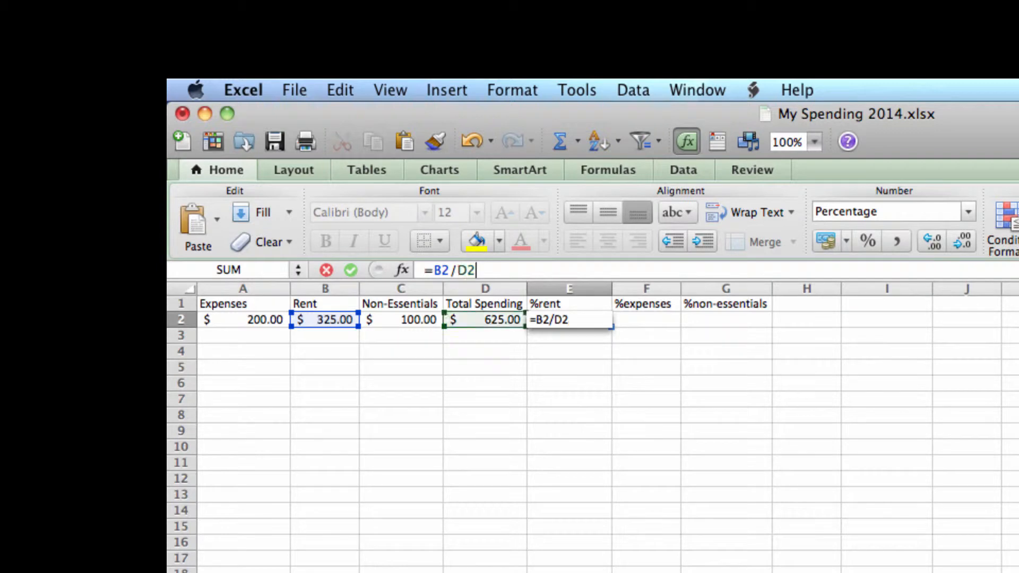
key(Return)
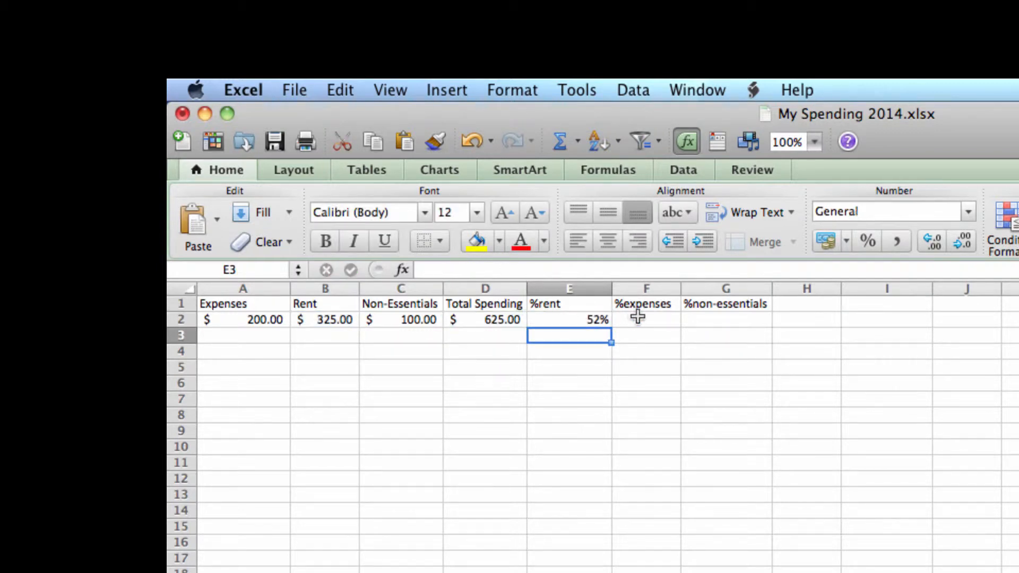
Calculate the expenses percentage in F2 with =A2/D2 and the non-essentials percentage in G2 with =C2/D2.
click(638, 317)
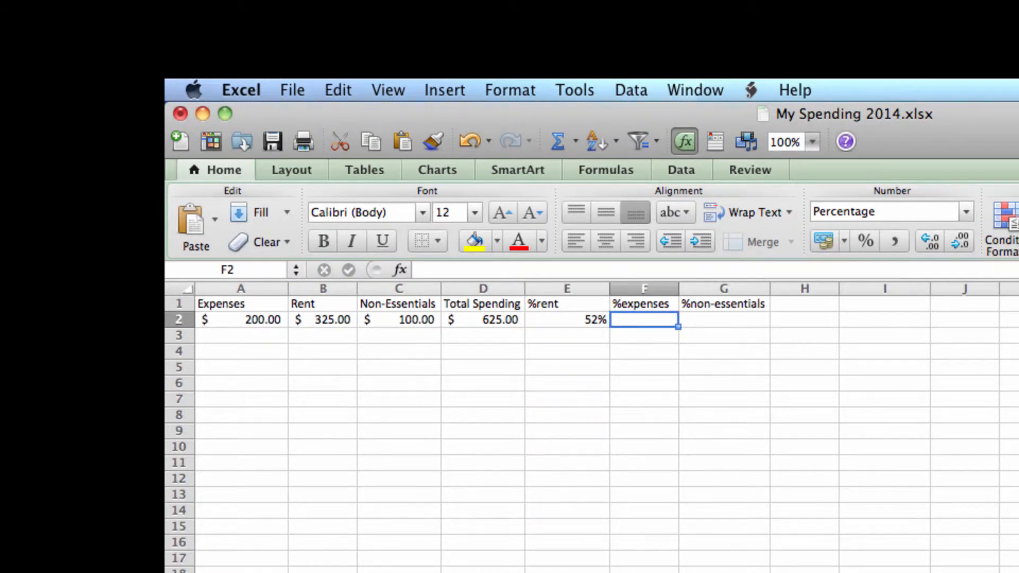
text(=A2/D2)
key(Return)
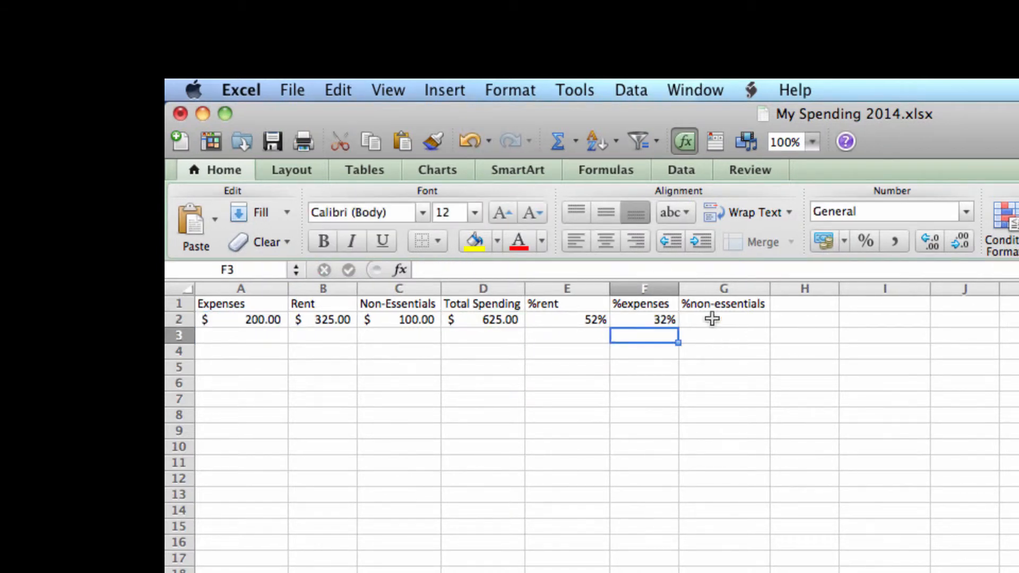
click(712, 317)
text(=C2/D2)
key(Return)
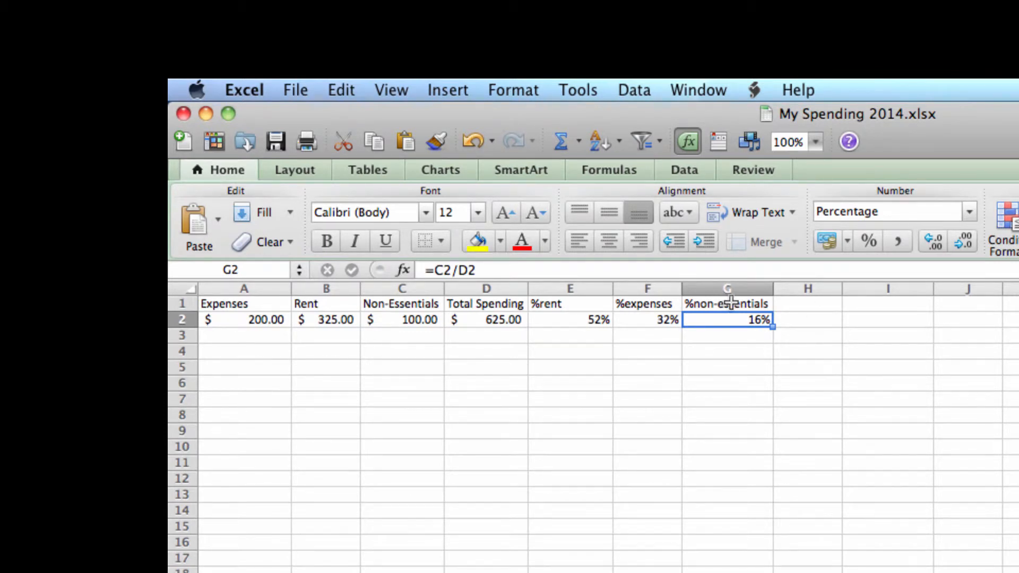
Insert a 2-D Clustered Column chart from the percentage headers and values in cells E1 to G2.
drag(584, 304, 735, 319)
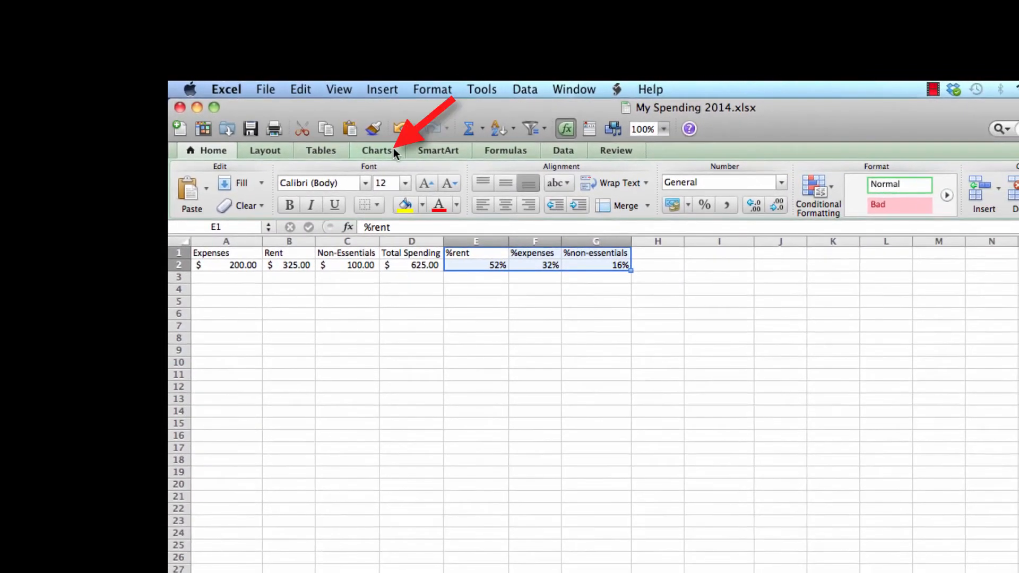
click(393, 150)
click(188, 193)
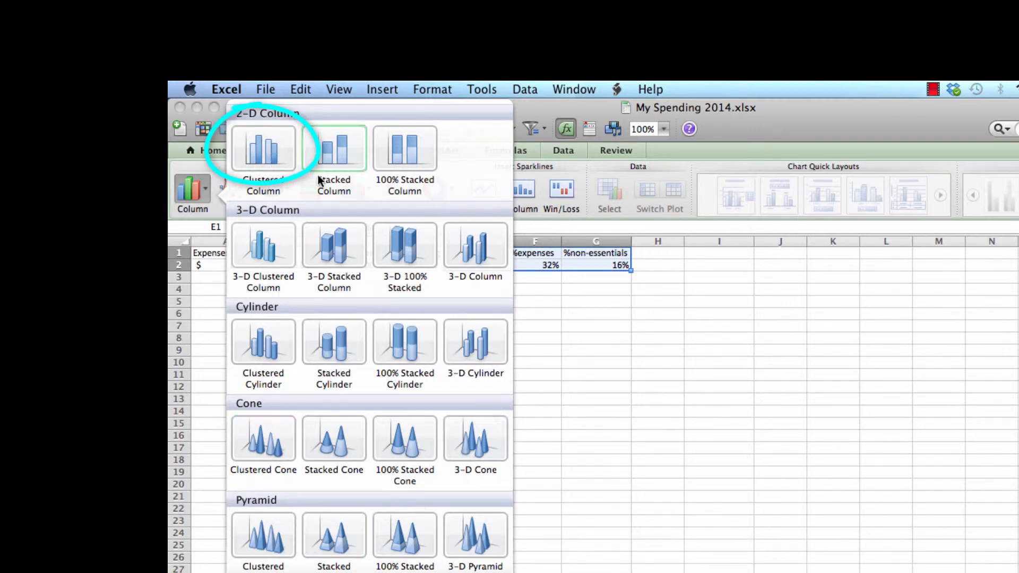
click(279, 156)
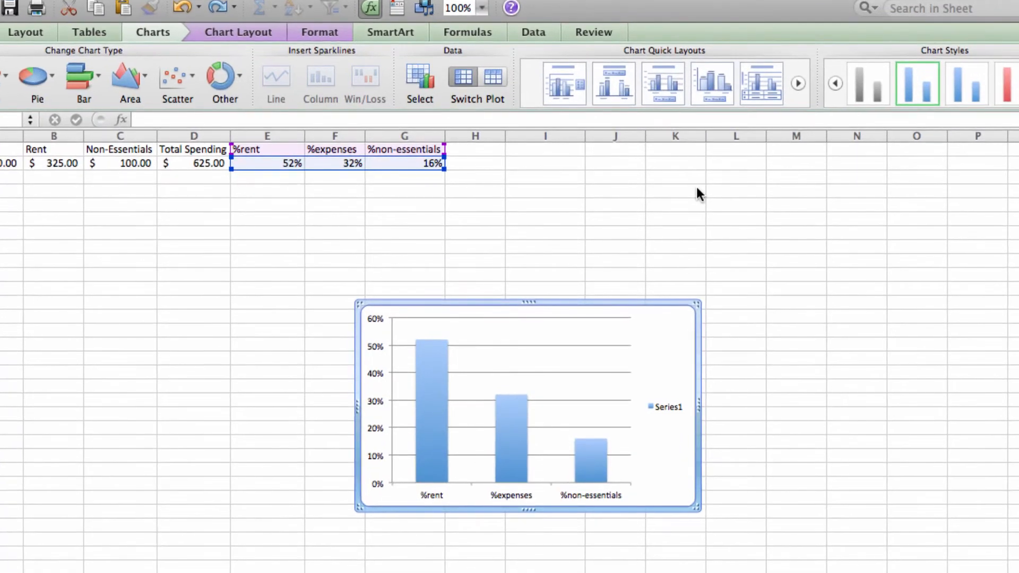
Delete the legend and the horizontal major gridlines from the column chart.
click(666, 408)
key(Delete)
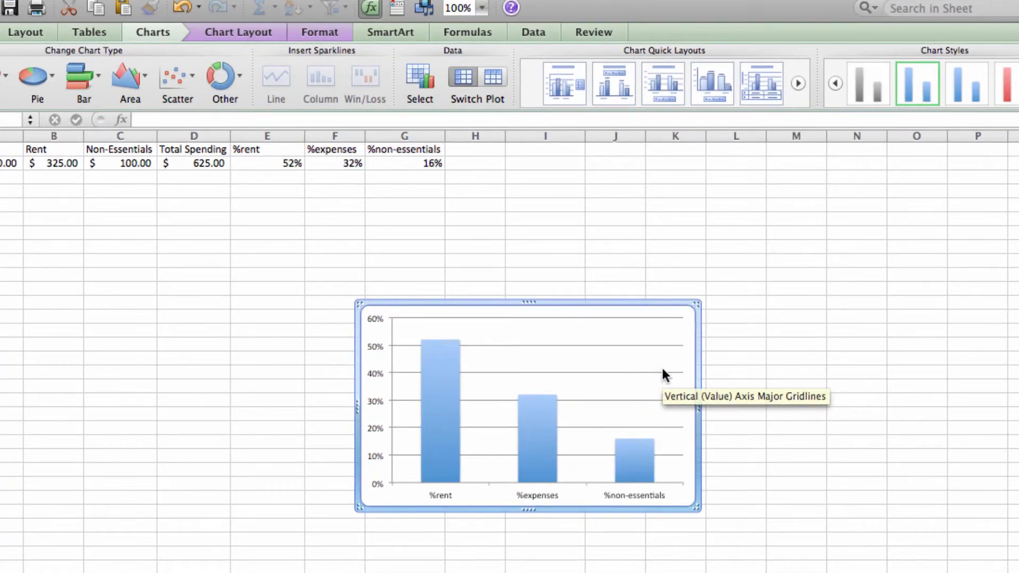
click(663, 373)
key(Delete)
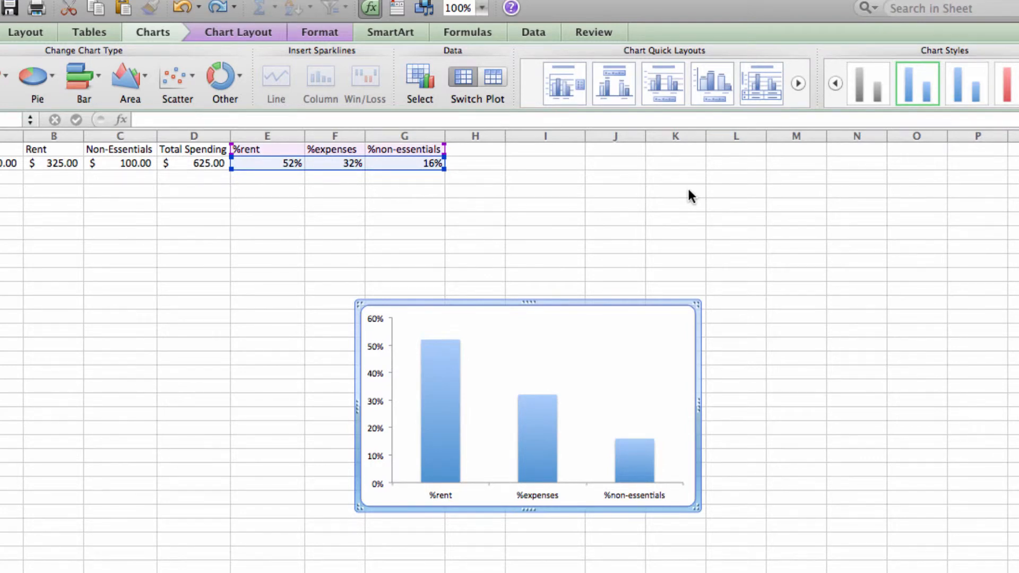
Fill all columns of the chart's data series with solid standard red.
click(432, 378)
double_click(432, 377)
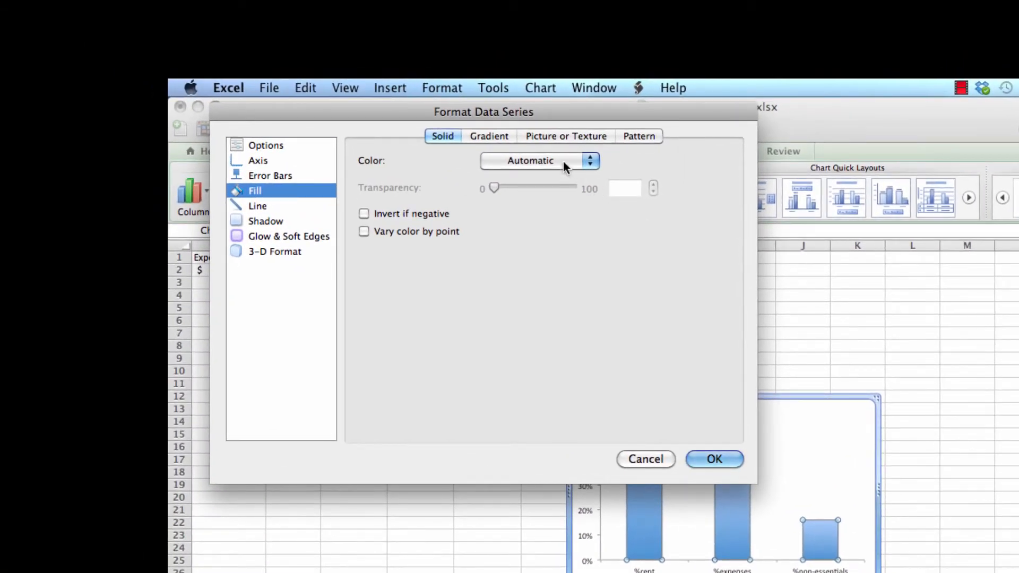
click(563, 158)
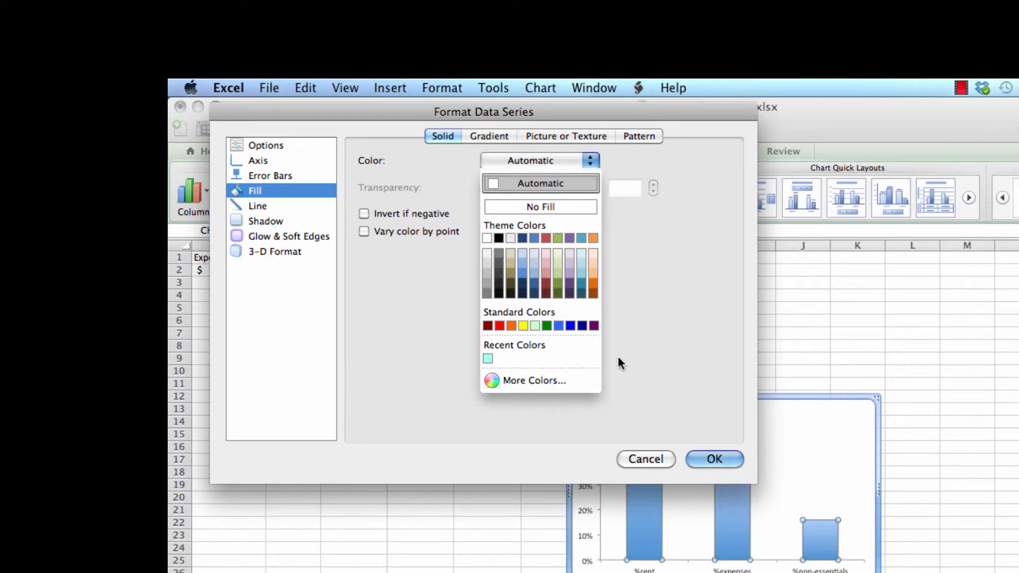
click(546, 380)
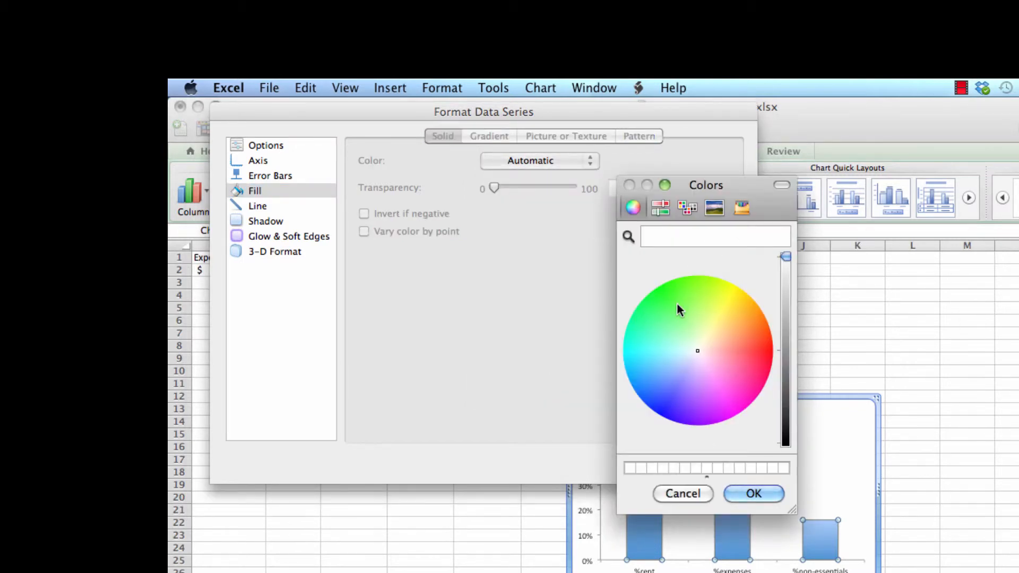
click(691, 491)
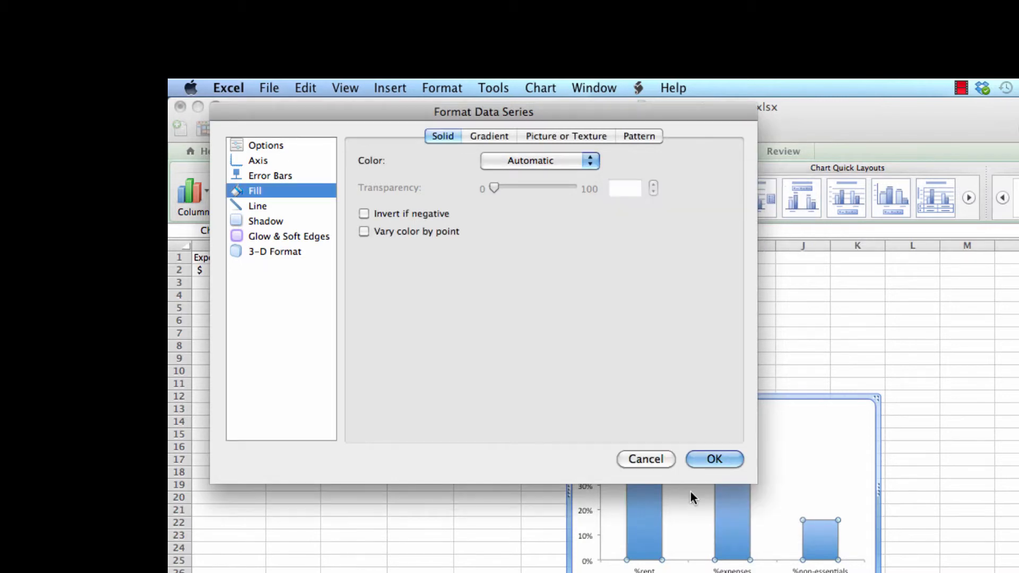
click(586, 158)
click(501, 325)
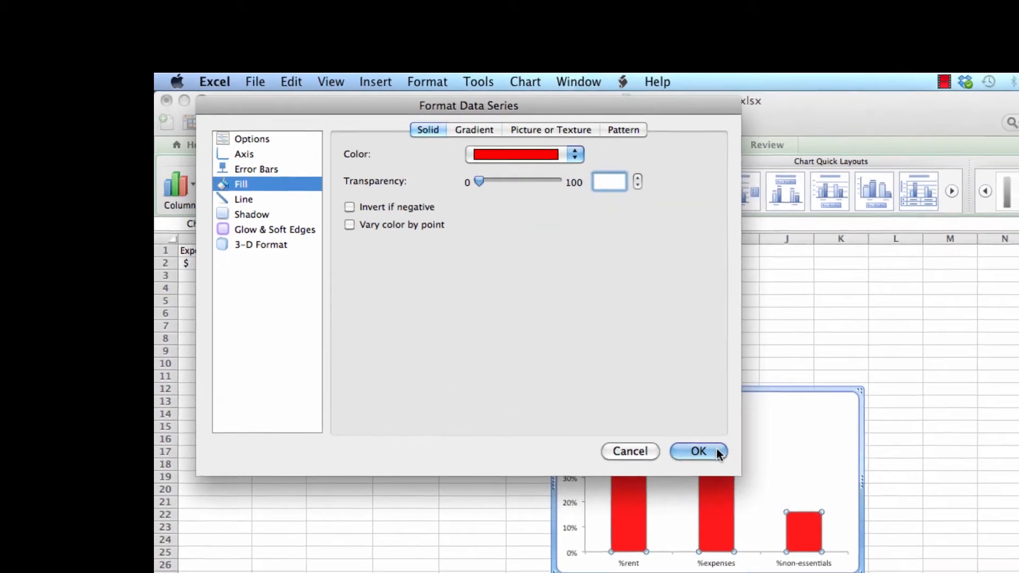
click(718, 452)
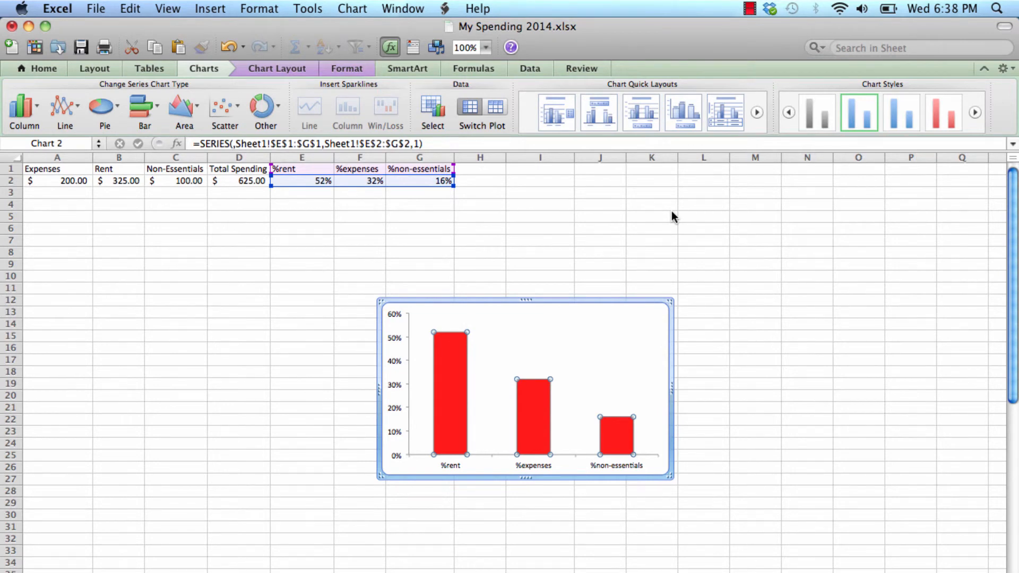
Change the fill of only the %rent column in the chart to the lighter standard blue.
mouse_move(444, 340)
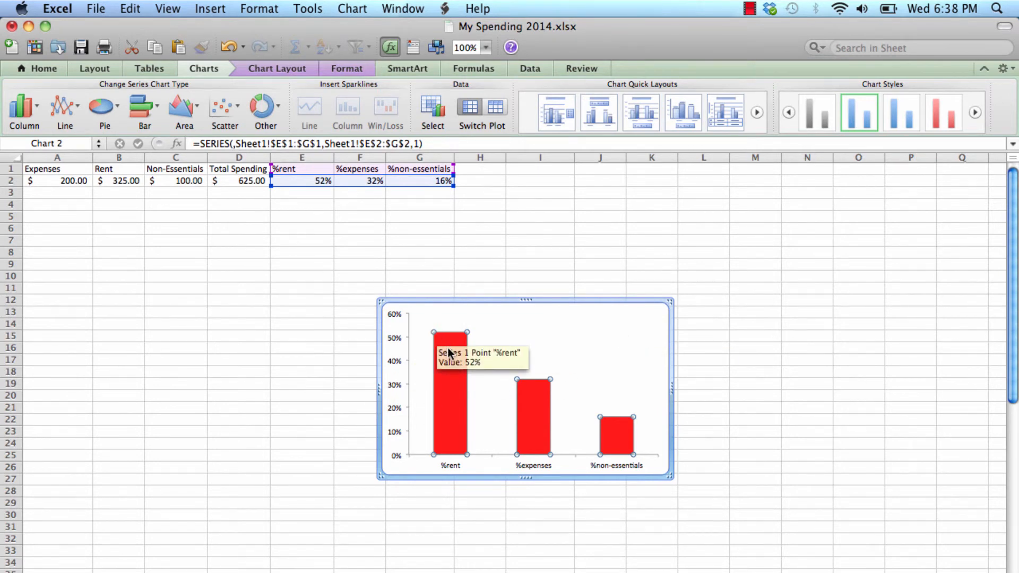
double_click(454, 387)
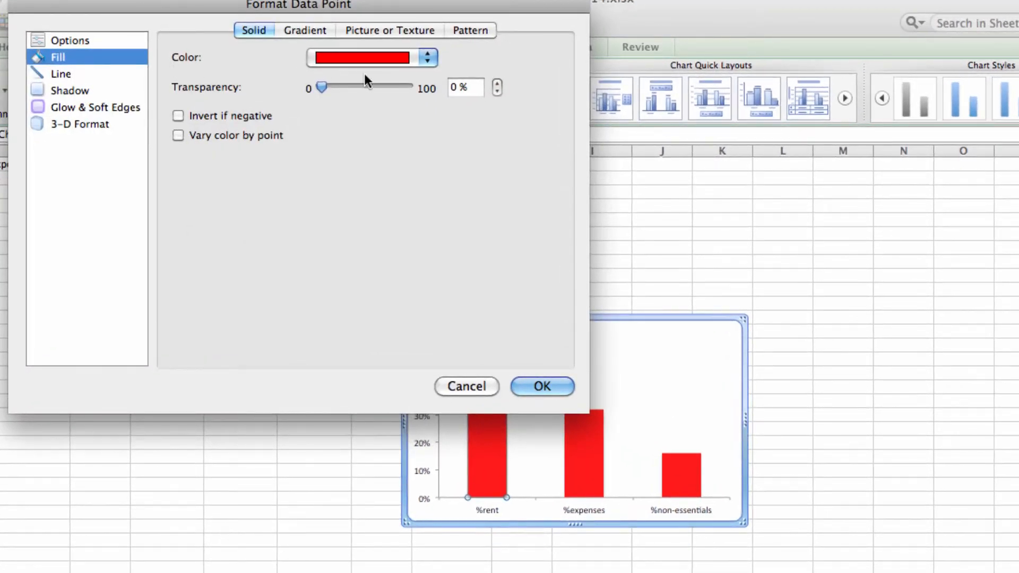
click(364, 60)
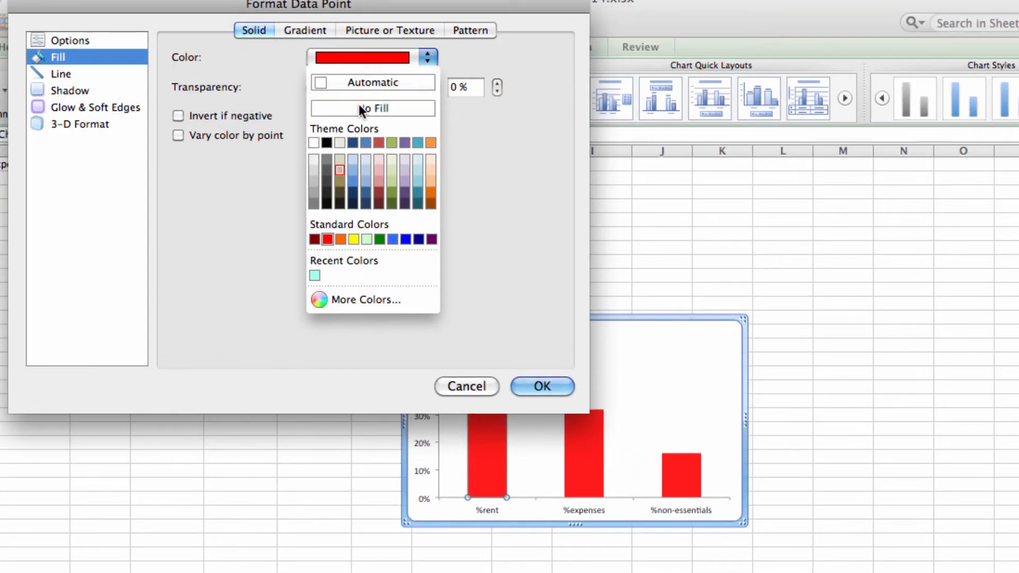
click(397, 237)
click(542, 387)
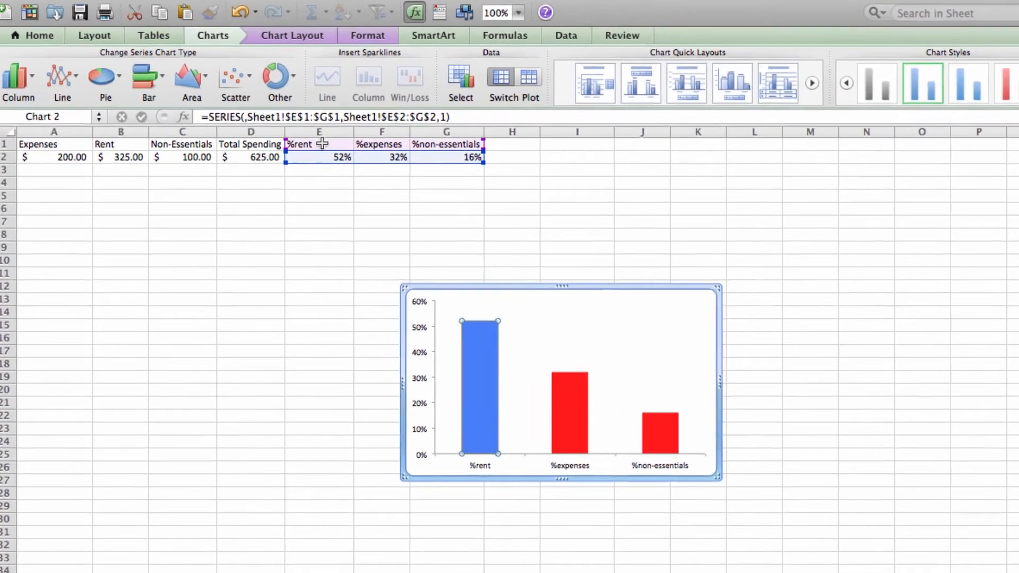
Rename the %rent header in cell E1 as Percent Rent.
click(324, 169)
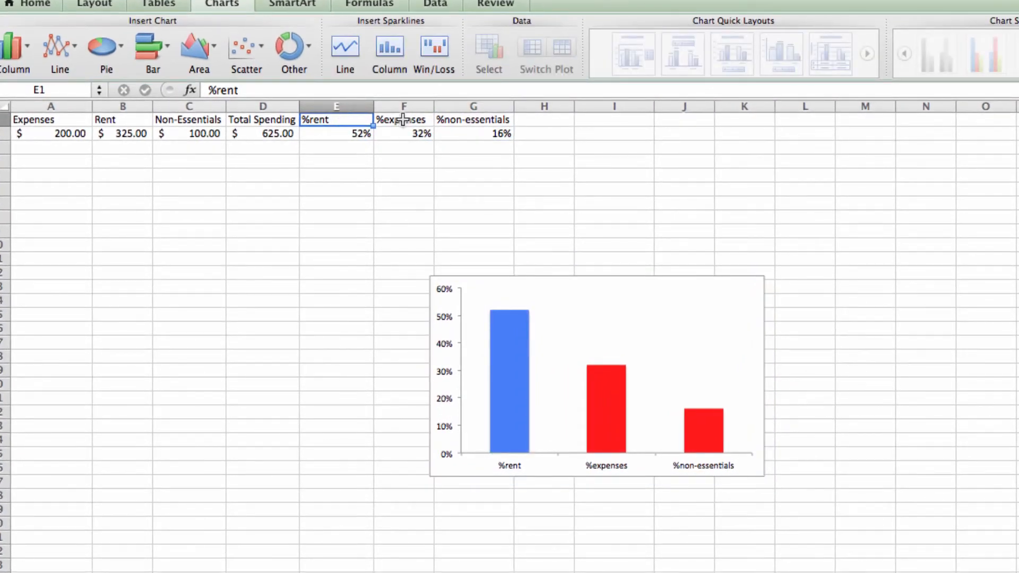
text(Percent Rent)
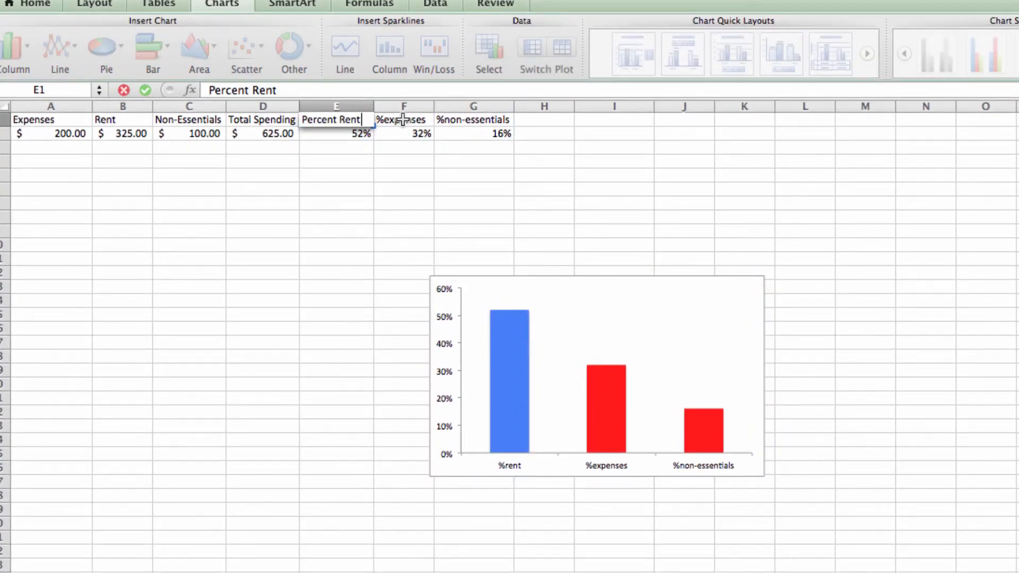
key(Return)
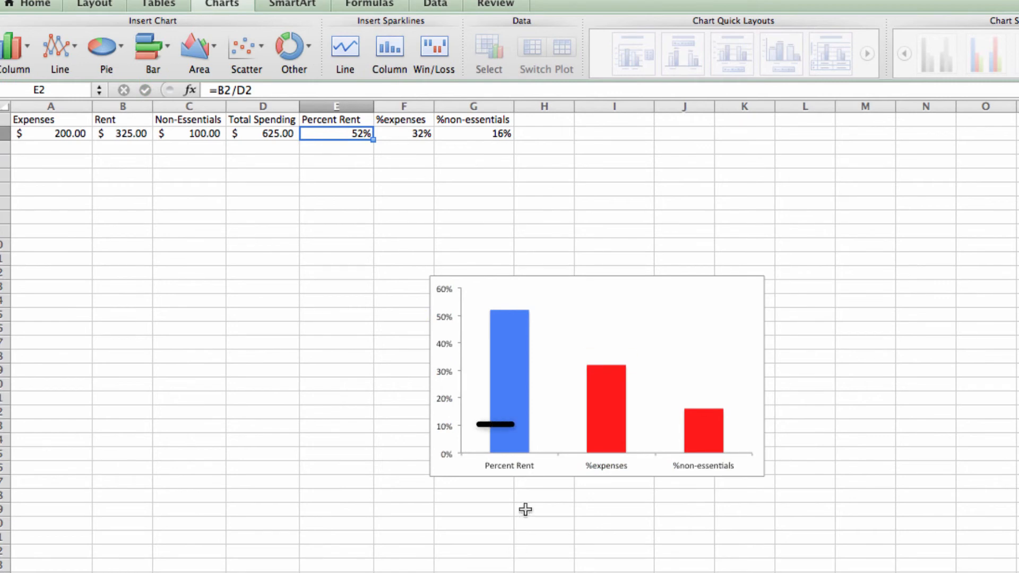